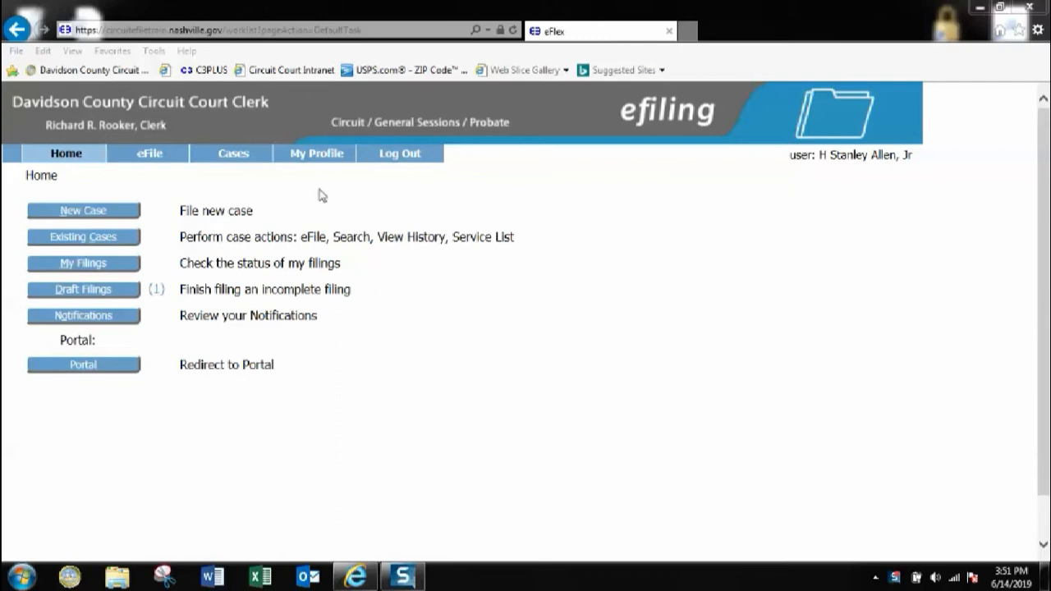
Start a new Circuit DOMESTIC/DIVORCE case of type DIVORCE COMPLAINT- PARTIES HAVE MINOR CHILD(REN)
{"action": "mouse_move", "coordinate": [150, 165]}
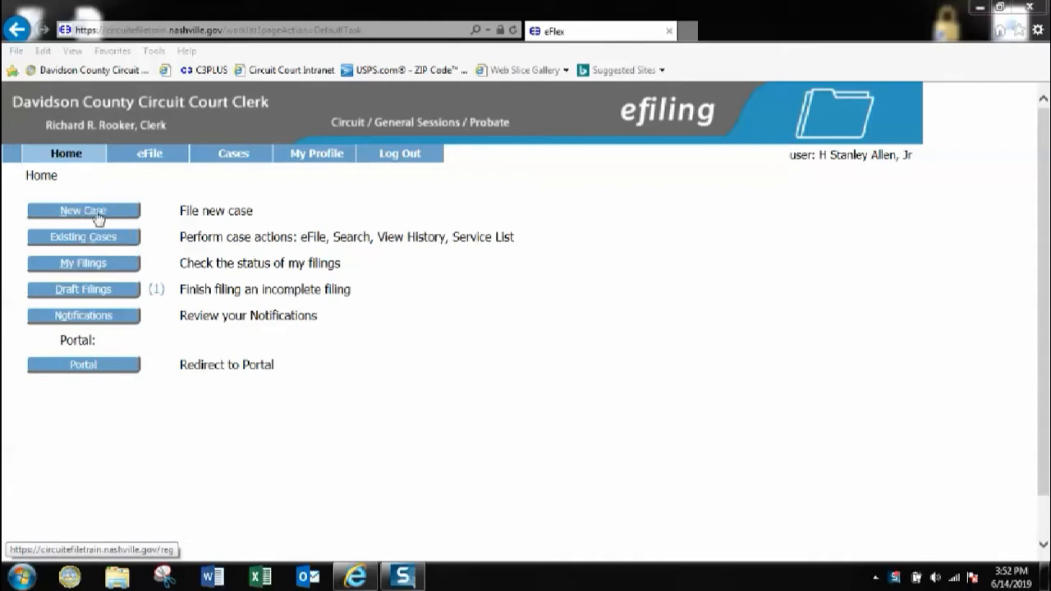
{"action": "left_click", "coordinate": [98, 215]}
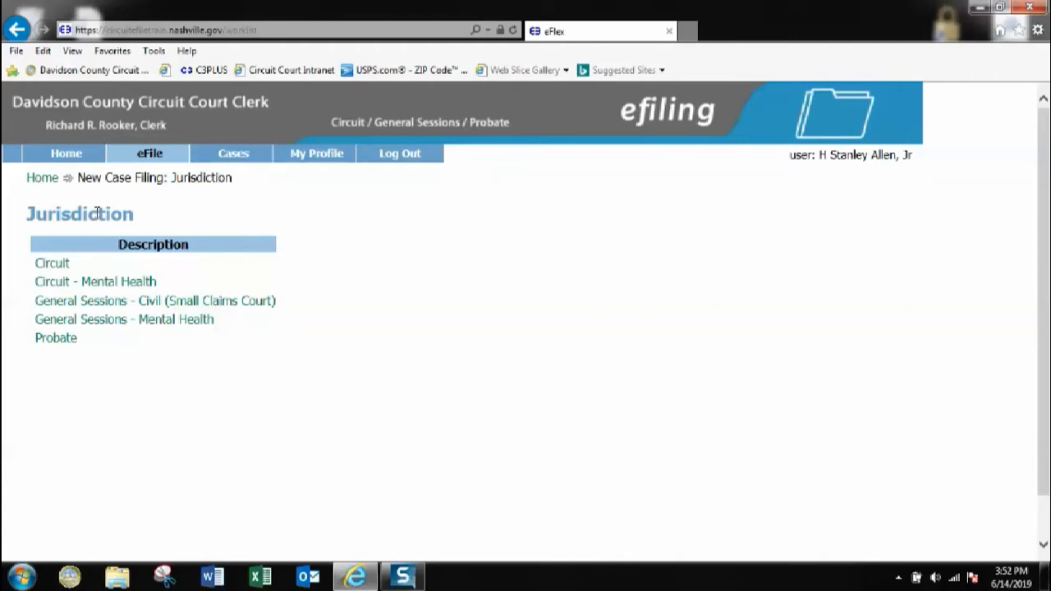
{"action": "left_click", "coordinate": [52, 263]}
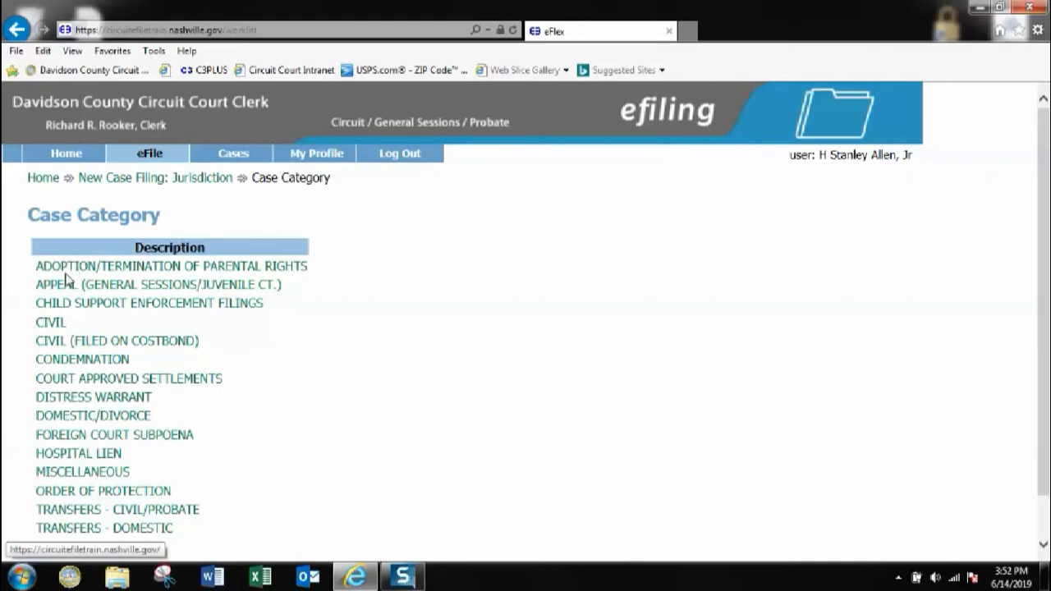
{"action": "left_click", "coordinate": [63, 417]}
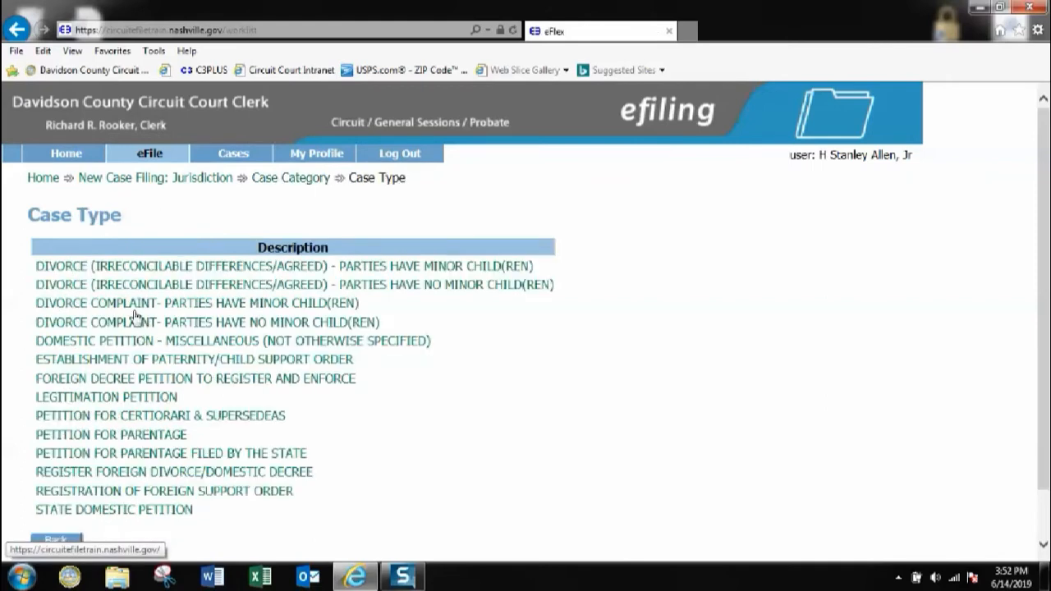
{"action": "left_click", "coordinate": [93, 306]}
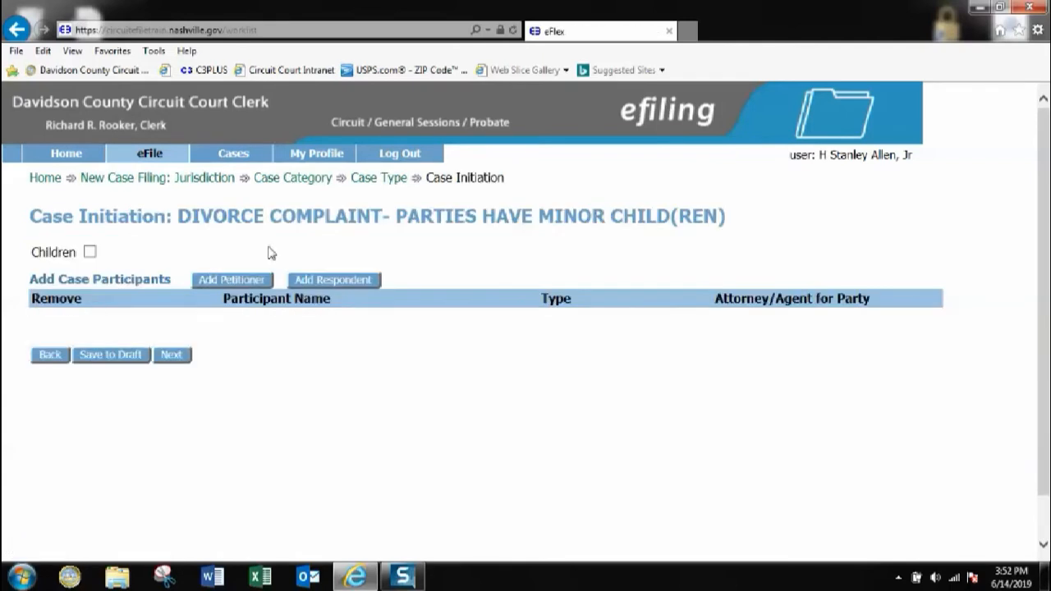
Flag the case as having children, add a PLAINTIFF party, and enter her first and last name
{"action": "left_click", "coordinate": [90, 253]}
{"action": "left_click", "coordinate": [231, 281]}
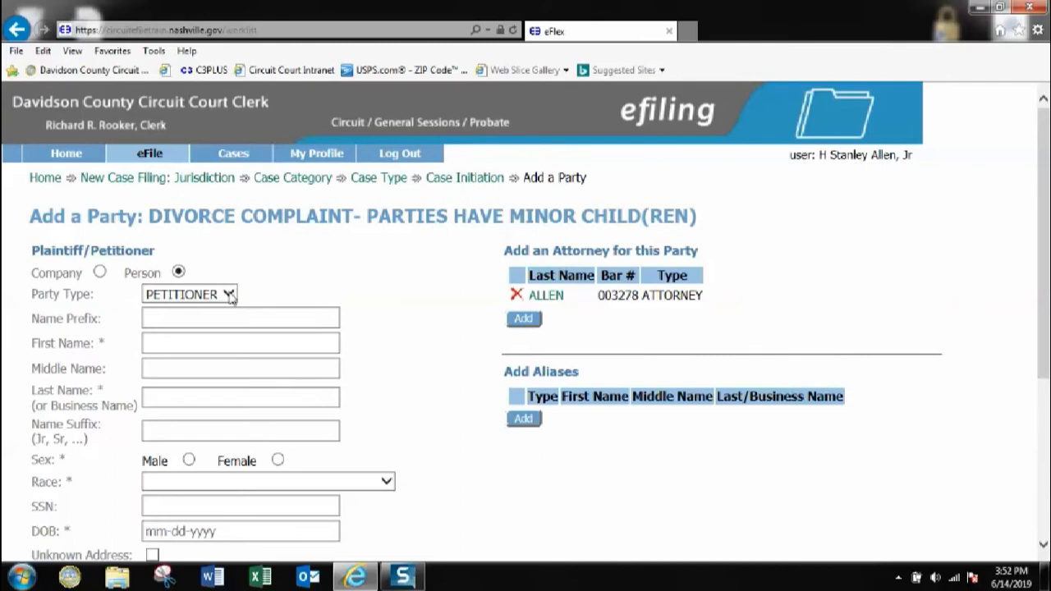
{"action": "left_click", "coordinate": [230, 295]}
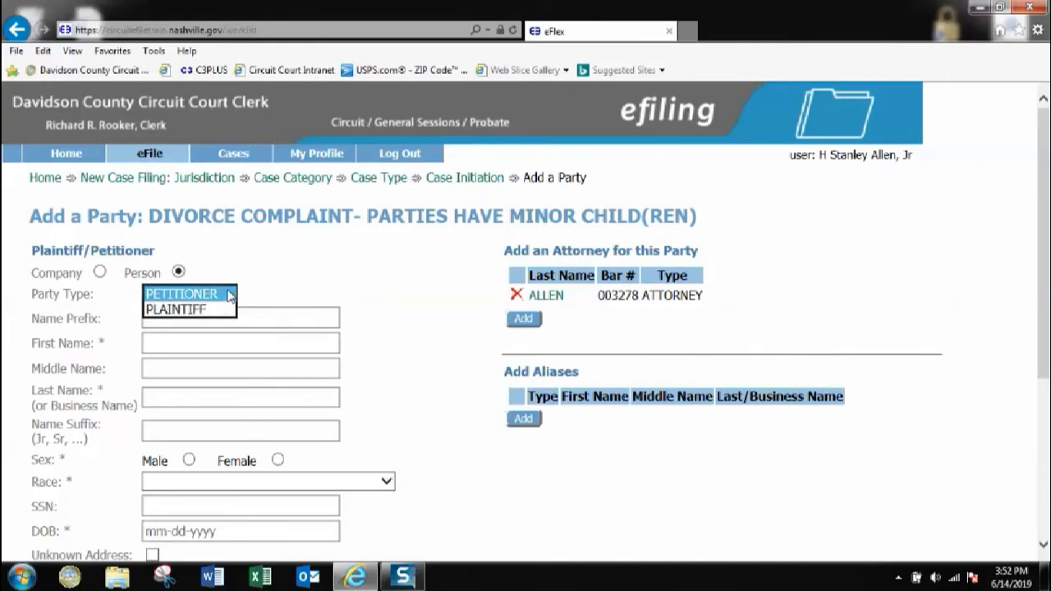
{"action": "left_click", "coordinate": [194, 312]}
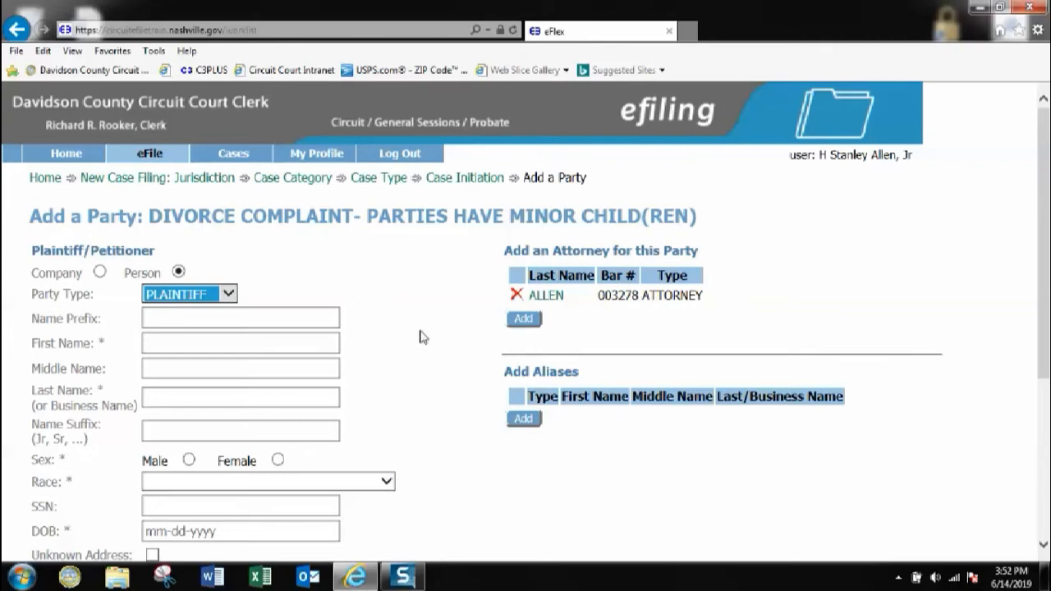
{"action": "scroll", "coordinate": [419, 336], "scroll_direction": "down", "scroll_amount": 3}
{"action": "left_click", "coordinate": [150, 198]}
{"action": "key", "text": "Tab"}
{"action": "key", "text": "Tab"}
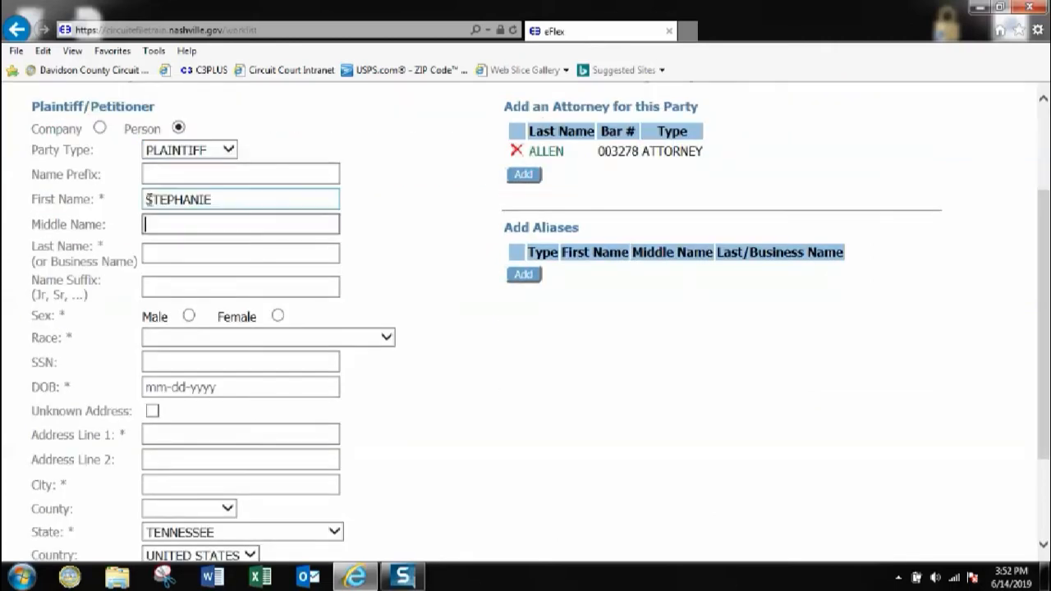
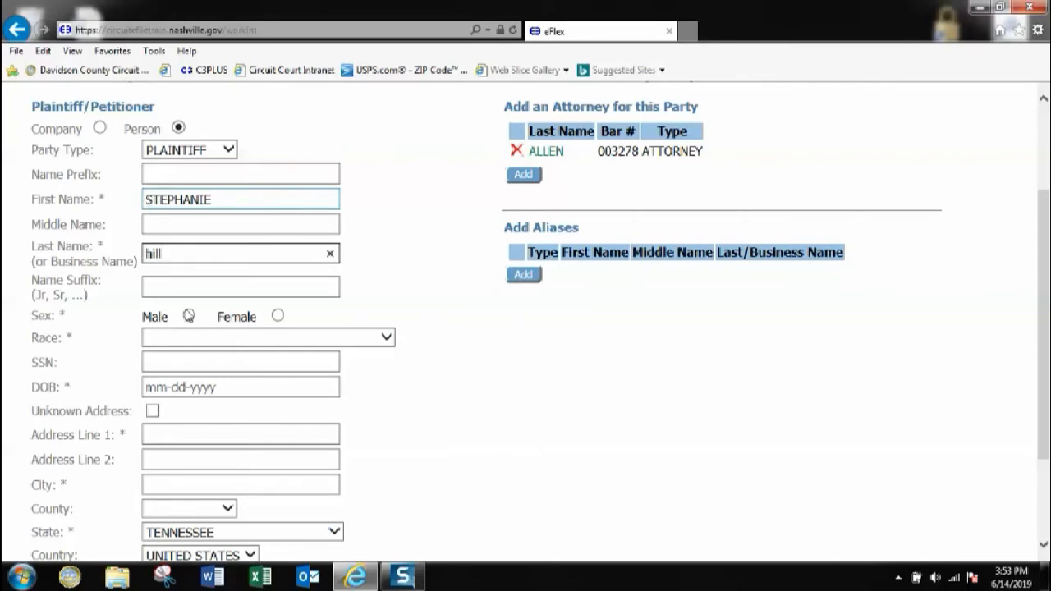
Set the plaintiff to Female, Black or African American, enter her birth date, and mark Unknown Address
{"action": "left_click", "coordinate": [279, 317]}
{"action": "left_click", "coordinate": [238, 340]}
{"action": "left_click", "coordinate": [205, 370]}
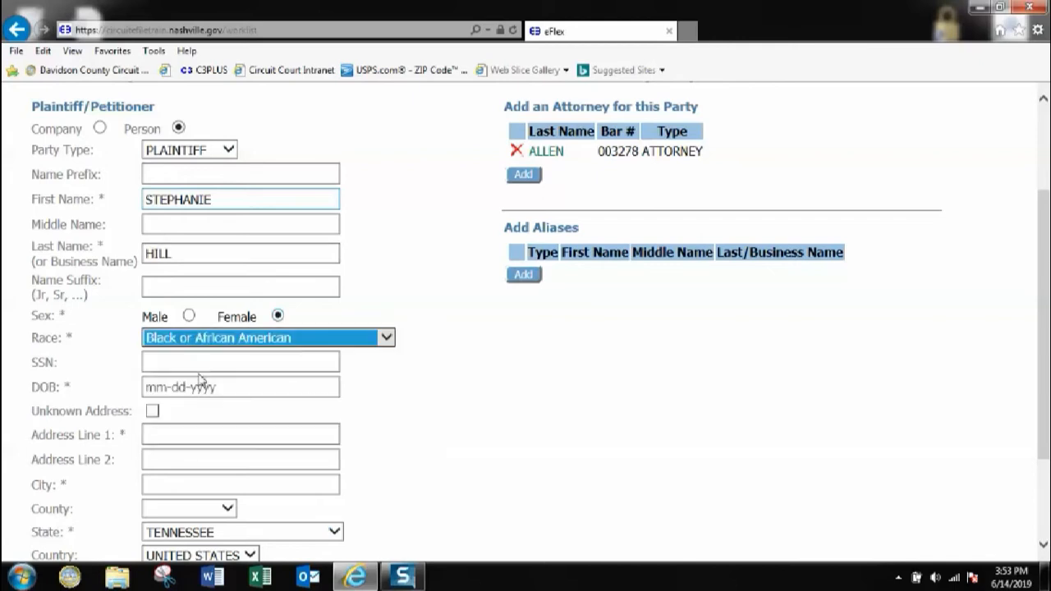
{"action": "left_click", "coordinate": [185, 382]}
{"action": "type", "text": "1"}
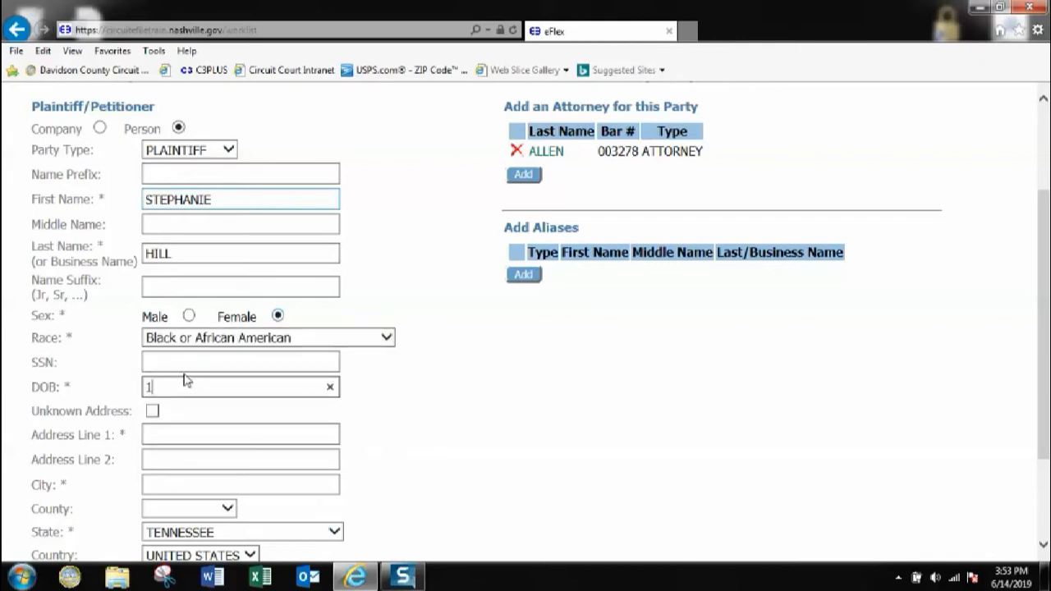
{"action": "scroll", "coordinate": [128, 334], "scroll_direction": "down", "scroll_amount": 3}
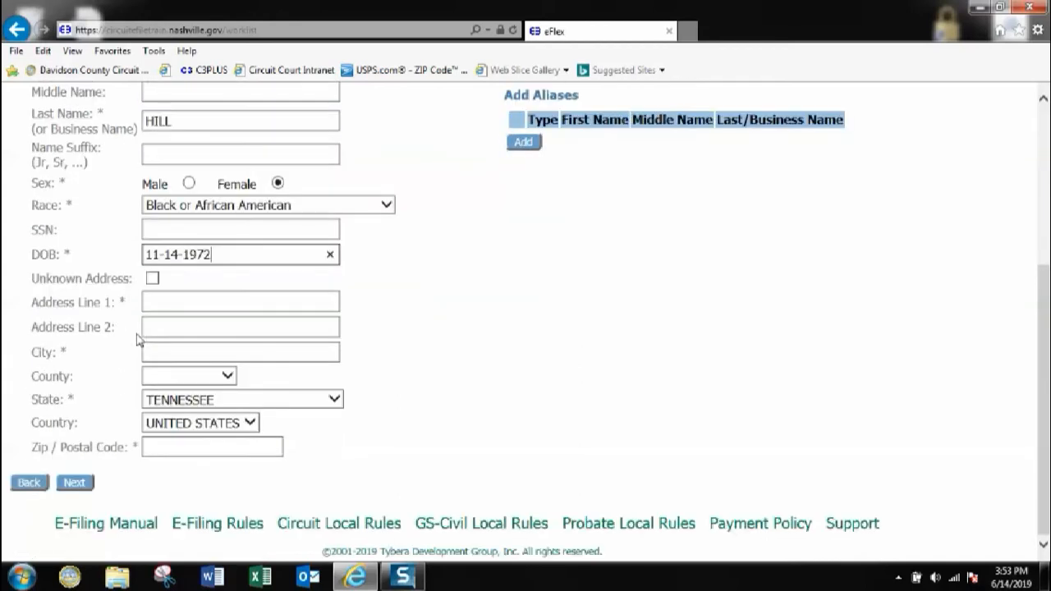
{"action": "left_click", "coordinate": [152, 280]}
{"action": "left_click", "coordinate": [74, 482]}
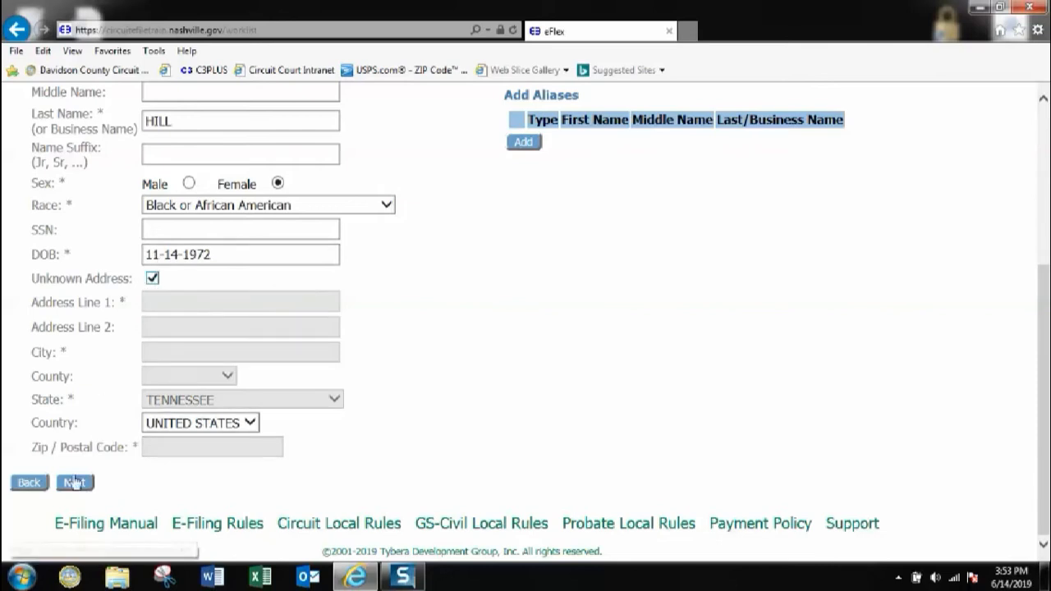
Cancel the alias form without adding an alias, then save the plaintiff to the participant list
{"action": "left_click", "coordinate": [523, 143]}
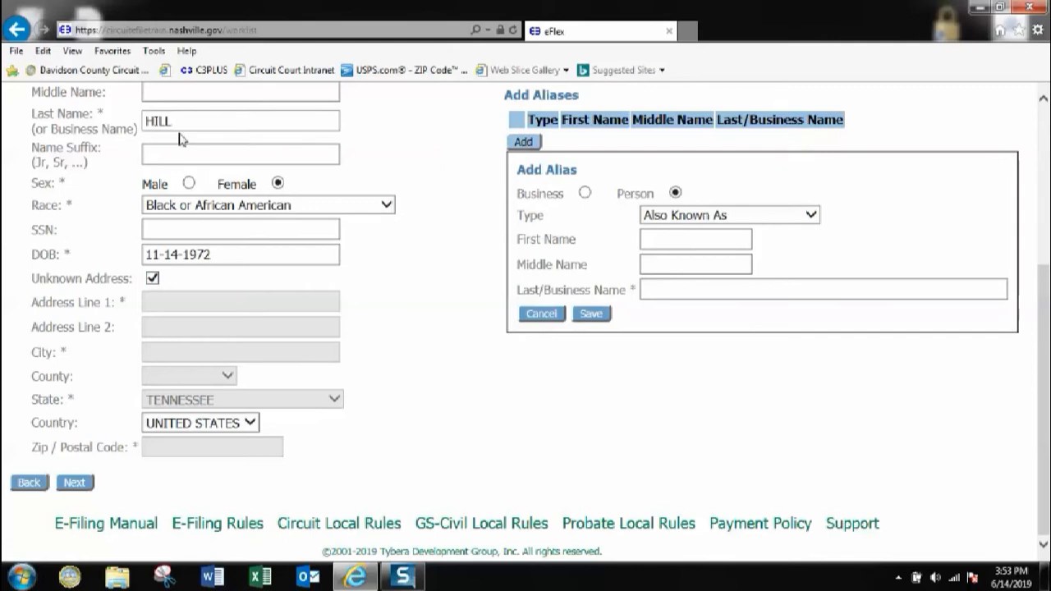
{"action": "scroll", "coordinate": [181, 140], "scroll_direction": "up", "scroll_amount": 3}
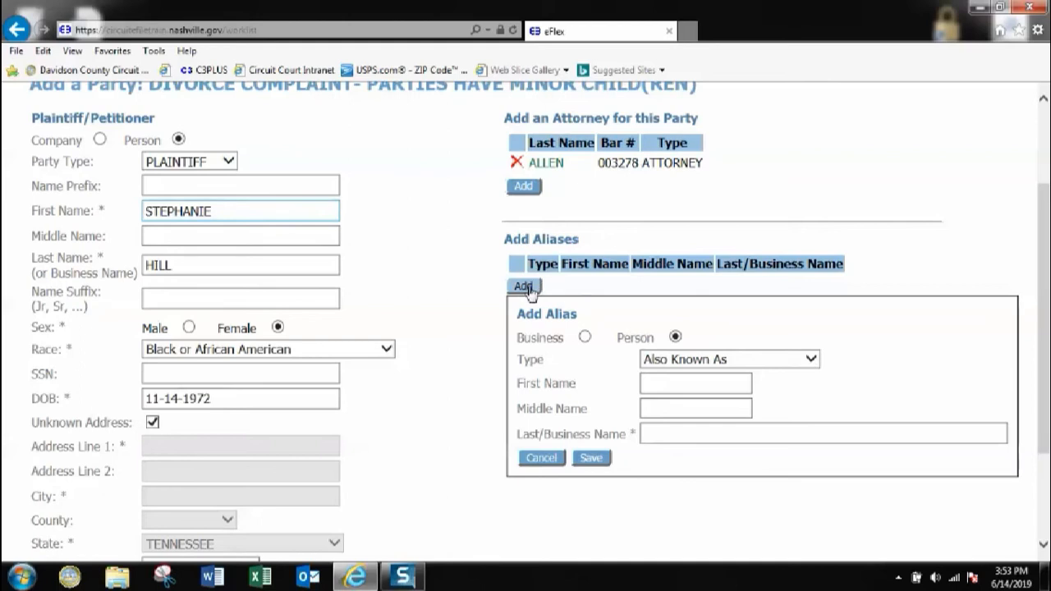
{"action": "left_click", "coordinate": [811, 361]}
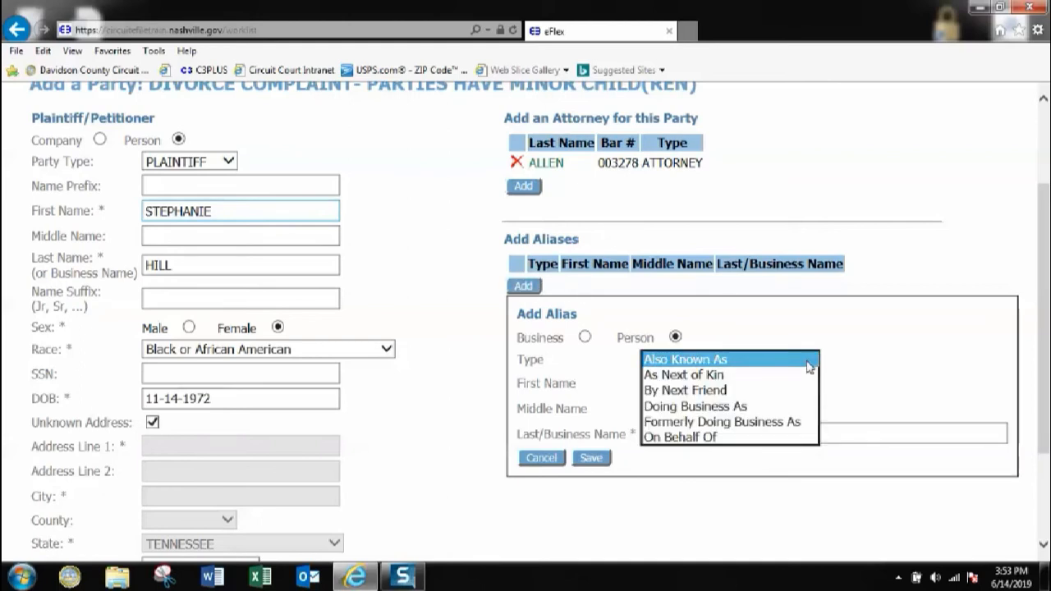
{"action": "left_click", "coordinate": [601, 395]}
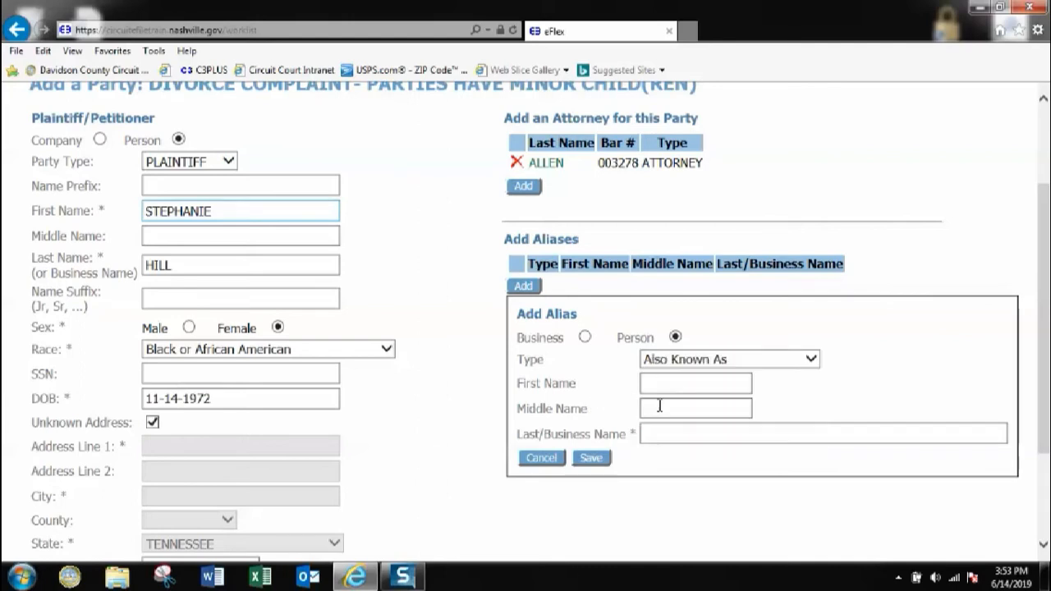
{"action": "left_click", "coordinate": [540, 460]}
{"action": "scroll", "coordinate": [435, 383], "scroll_direction": "down", "scroll_amount": 3}
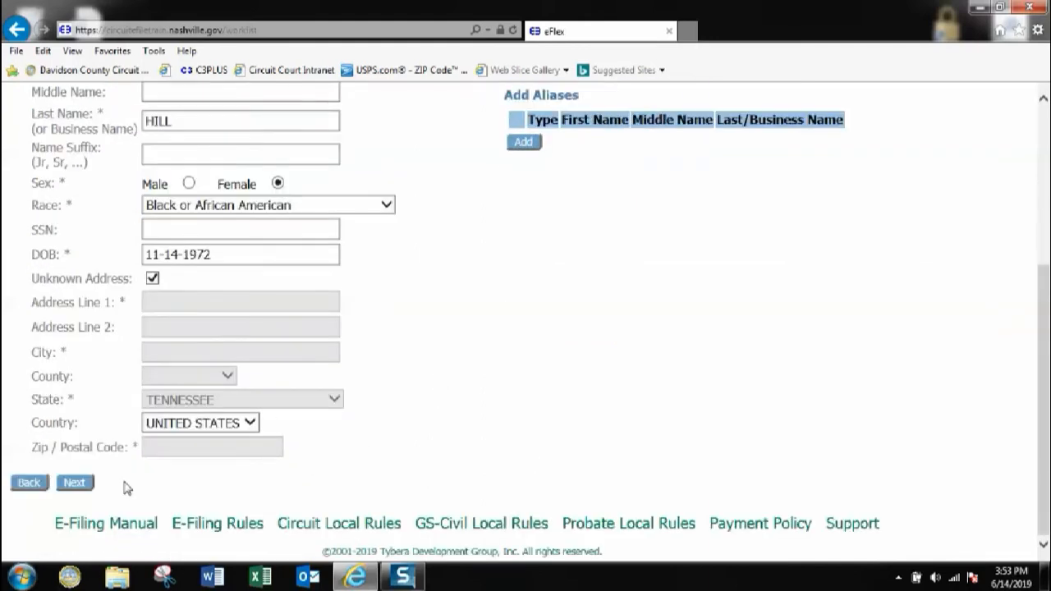
{"action": "left_click", "coordinate": [75, 482]}
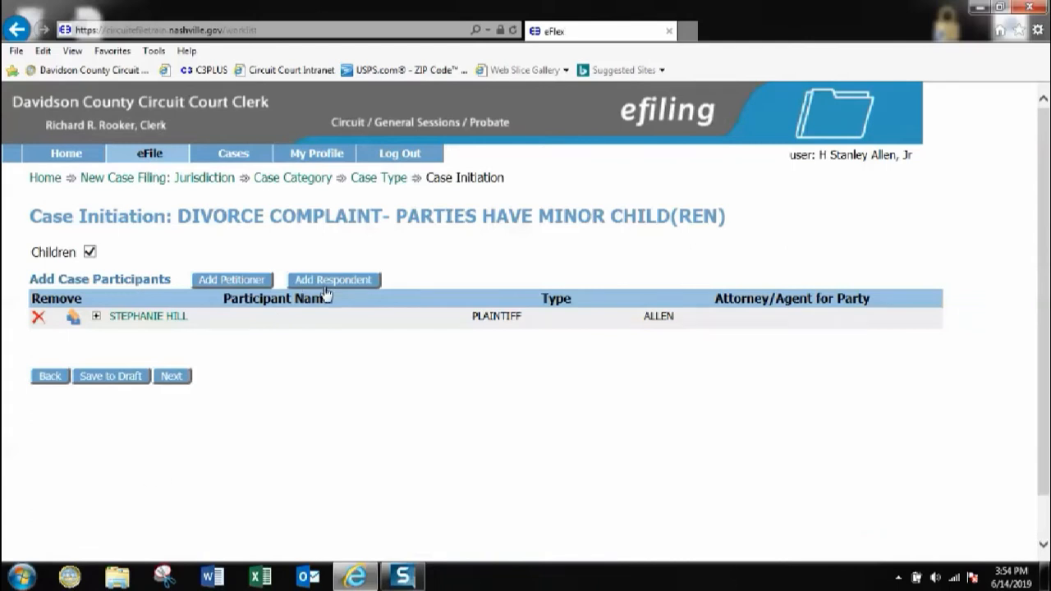
Add a DEFENDANT party and enter his first and last name
{"action": "left_click", "coordinate": [322, 280]}
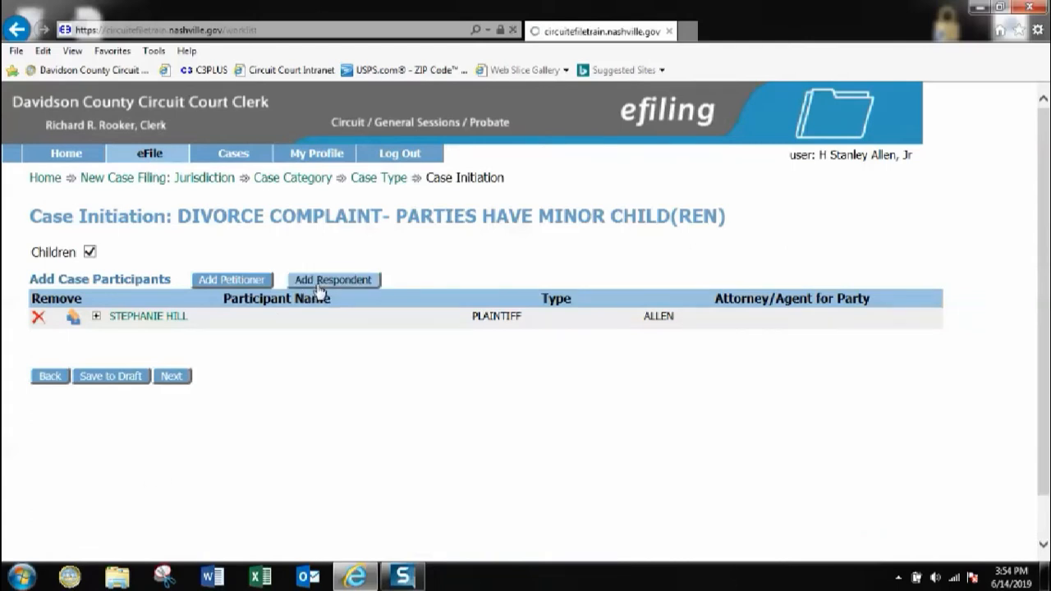
{"action": "left_click", "coordinate": [237, 297]}
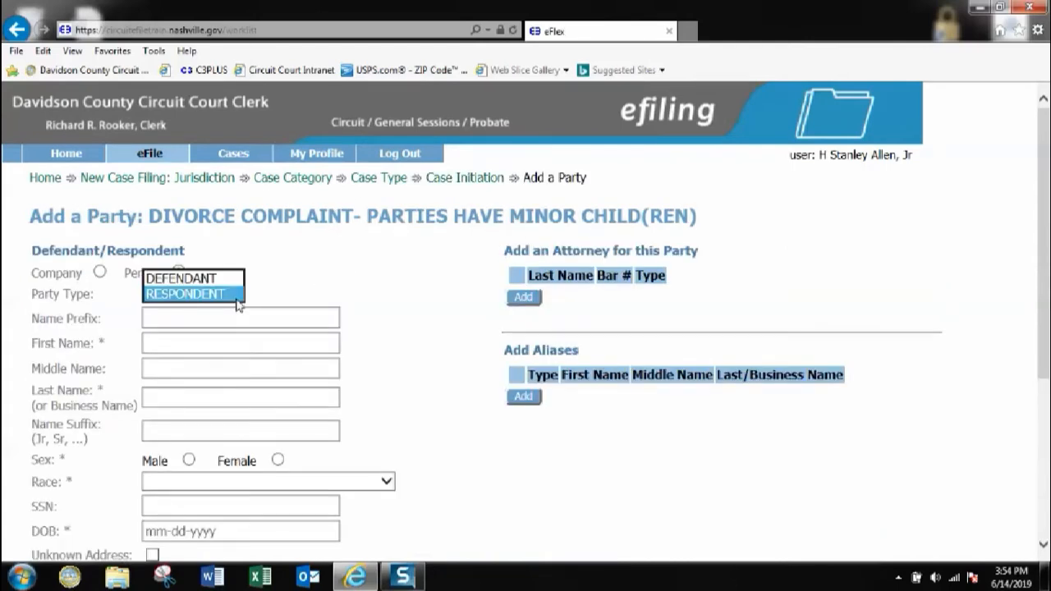
{"action": "left_click", "coordinate": [212, 279]}
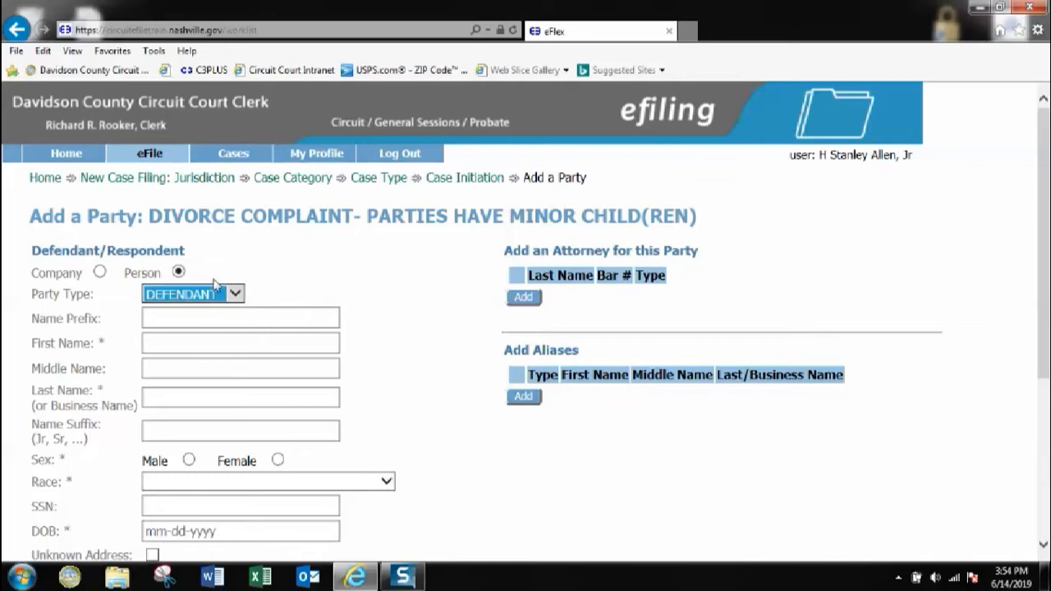
{"action": "left_click", "coordinate": [172, 344]}
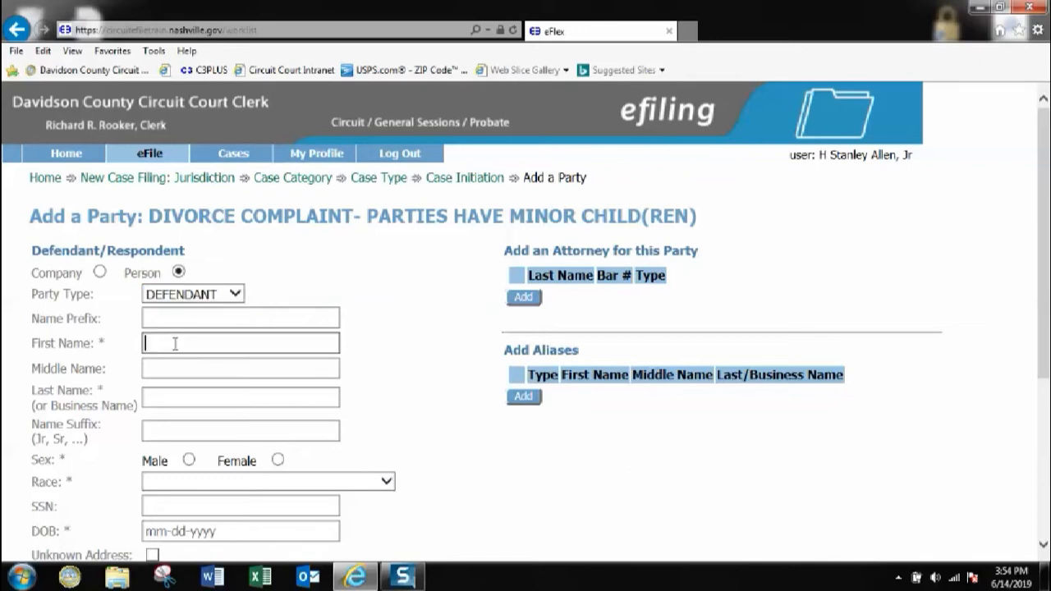
{"action": "left_click", "coordinate": [180, 398]}
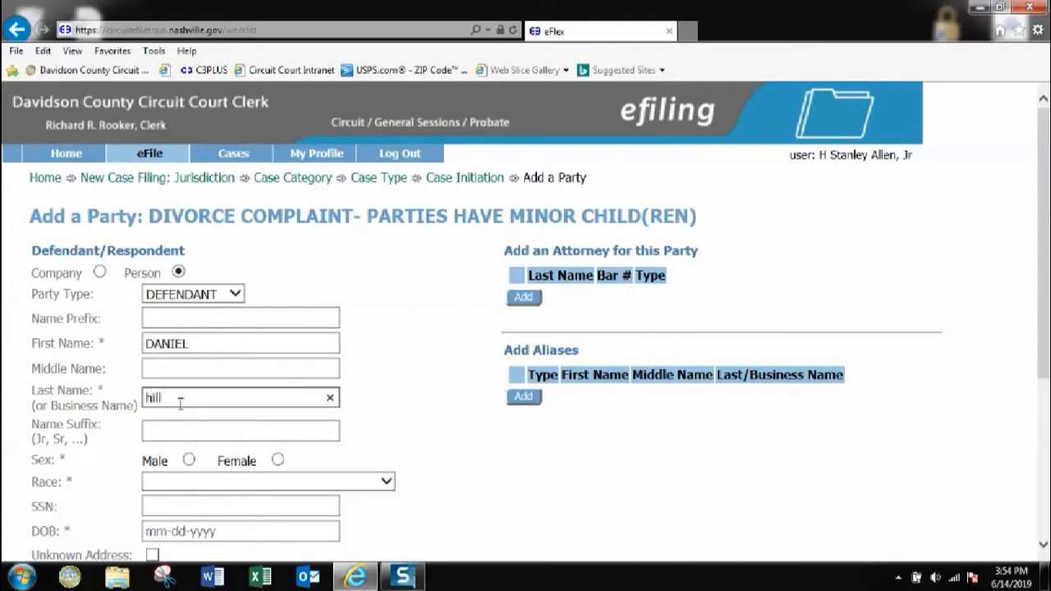
Set the defendant to Male, Black or African American, enter his birth date, and tick Unknown Address
{"action": "left_click", "coordinate": [189, 460]}
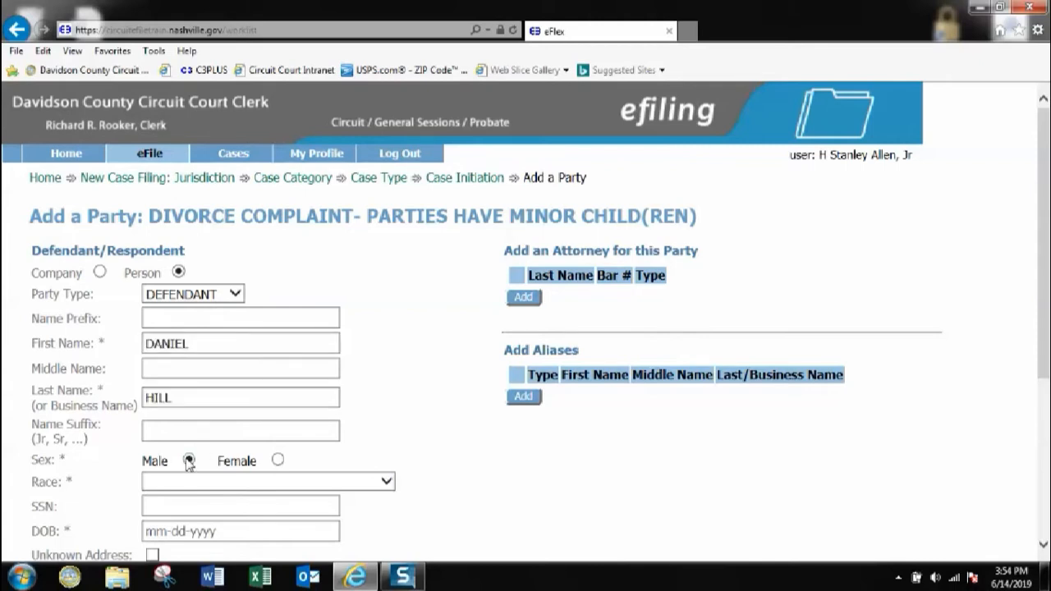
{"action": "scroll", "coordinate": [579, 291], "scroll_direction": "down", "scroll_amount": 3}
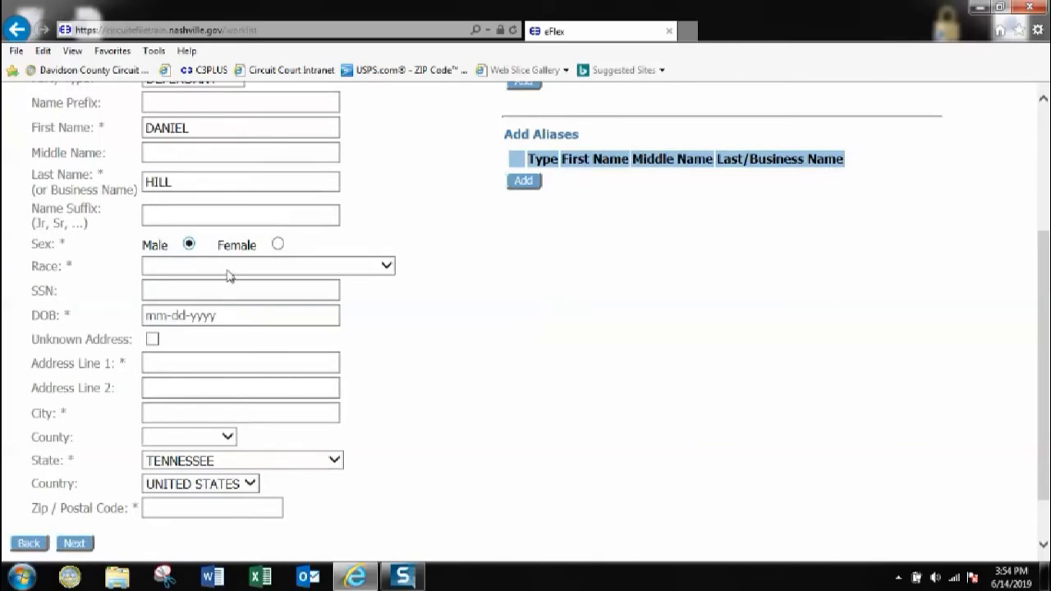
{"action": "left_click", "coordinate": [158, 272]}
{"action": "left_click", "coordinate": [162, 293]}
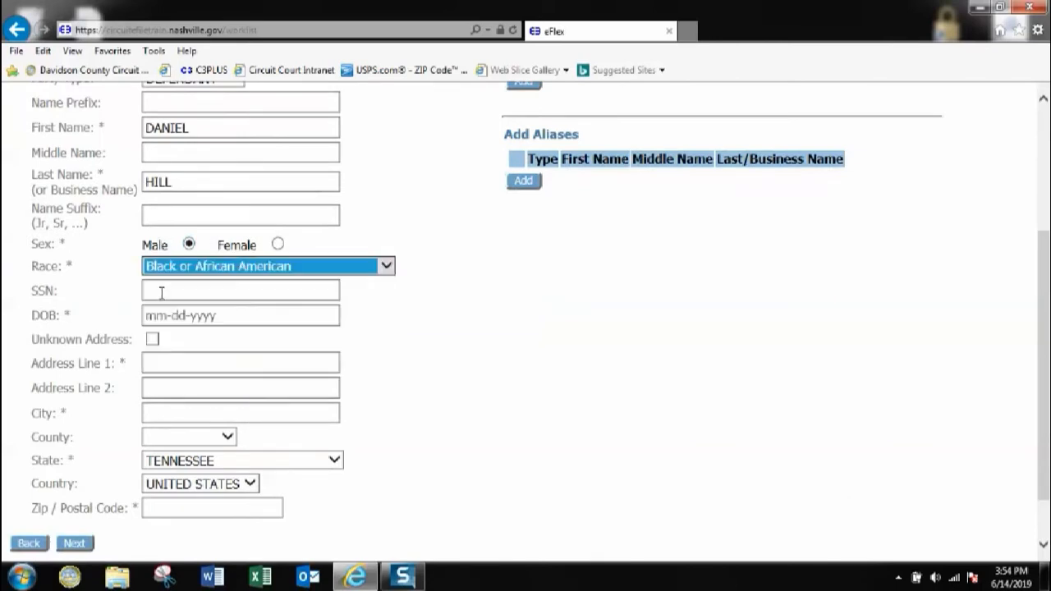
{"action": "left_click", "coordinate": [160, 311]}
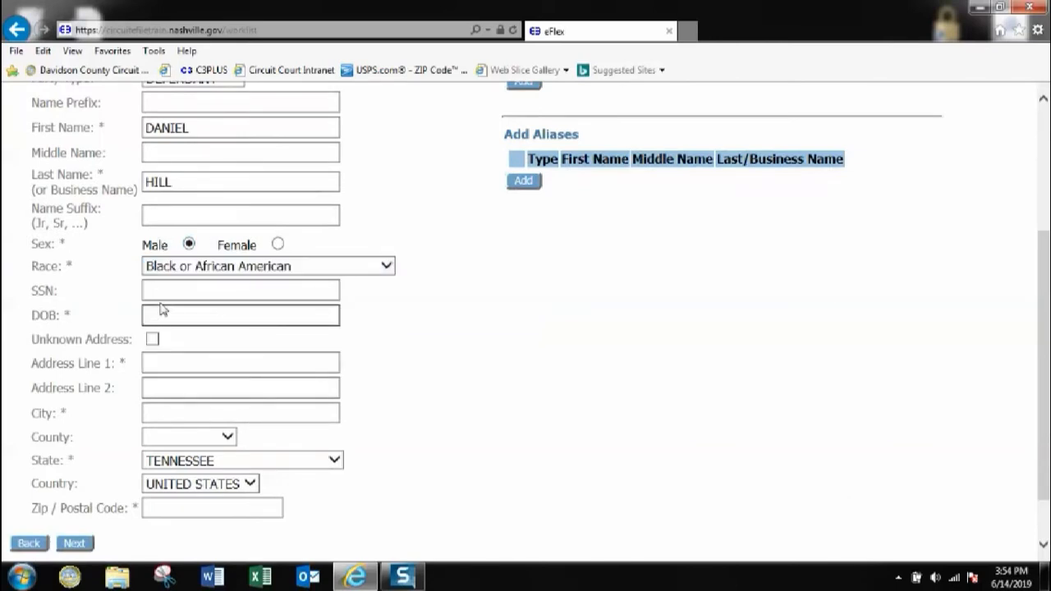
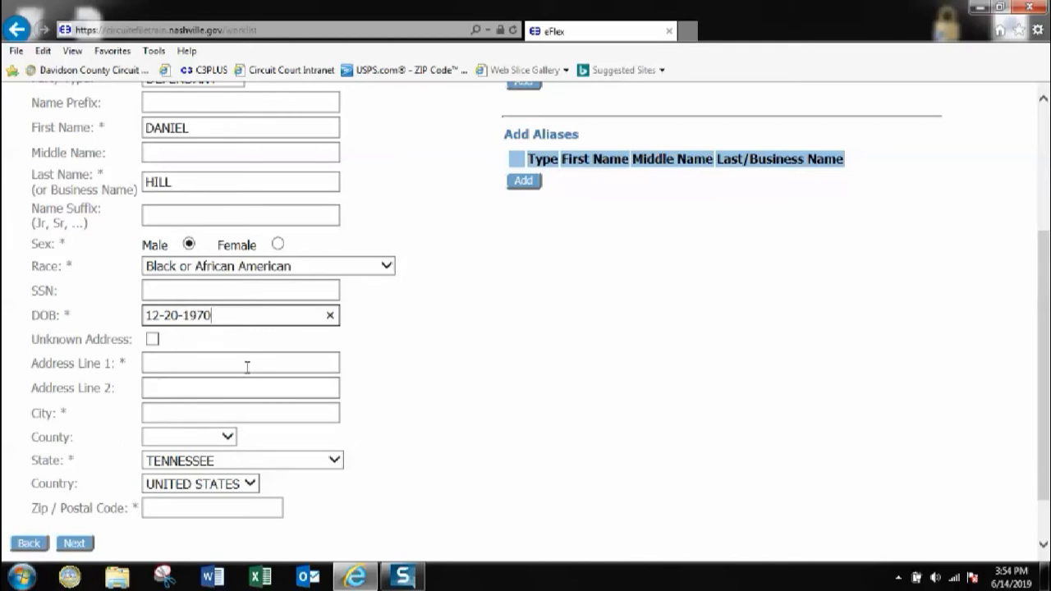
{"action": "scroll", "coordinate": [225, 382], "scroll_direction": "up", "scroll_amount": 2}
{"action": "scroll", "coordinate": [213, 406], "scroll_direction": "down", "scroll_amount": 2}
{"action": "left_click", "coordinate": [152, 339]}
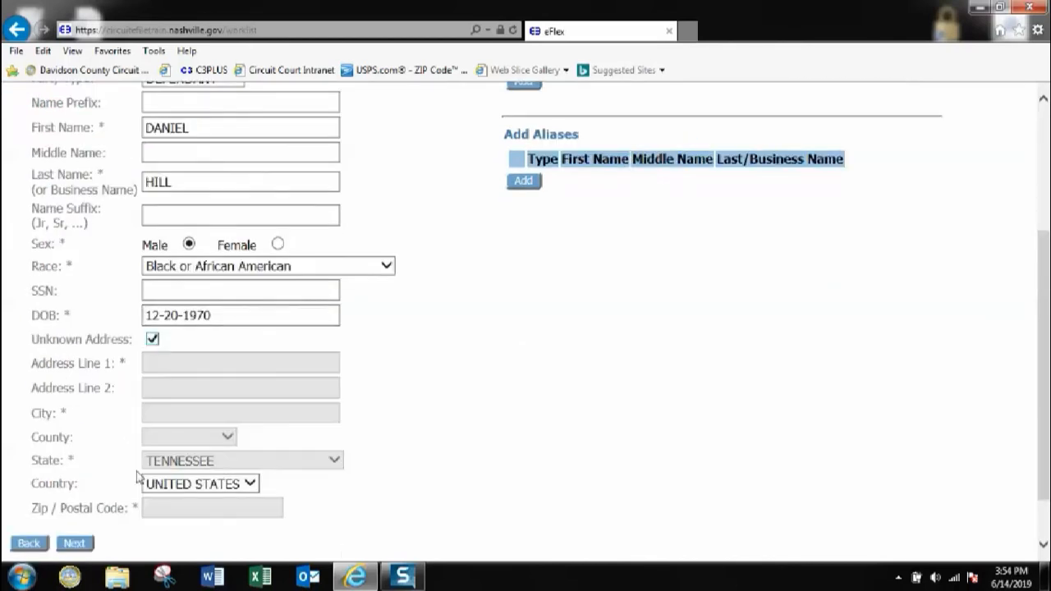
Save the defendant, check the plaintiff's expanded details, and proceed to the Add a Document page
{"action": "left_click", "coordinate": [86, 546]}
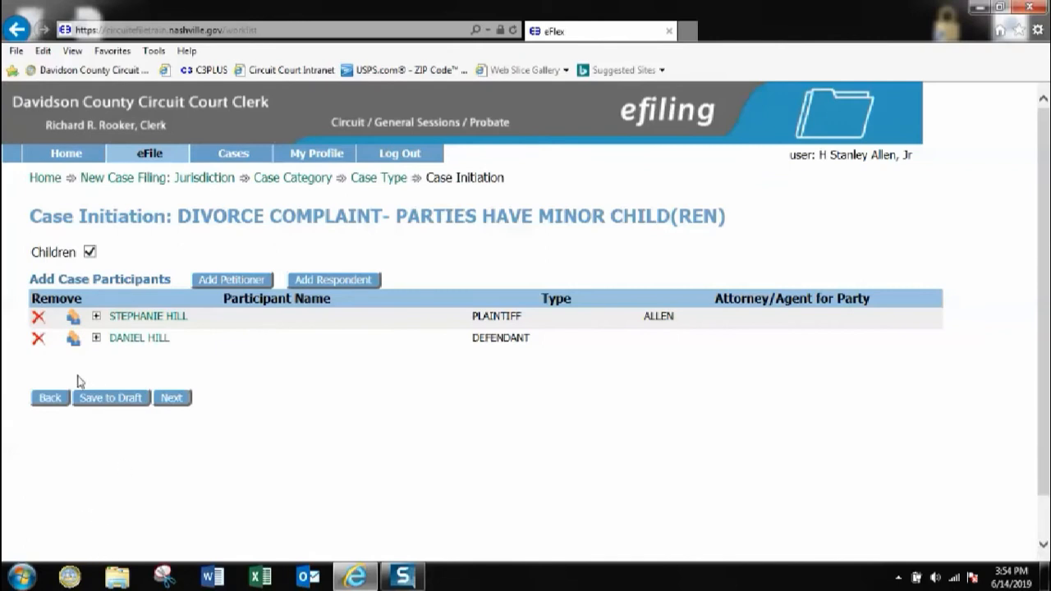
{"action": "left_click", "coordinate": [96, 317]}
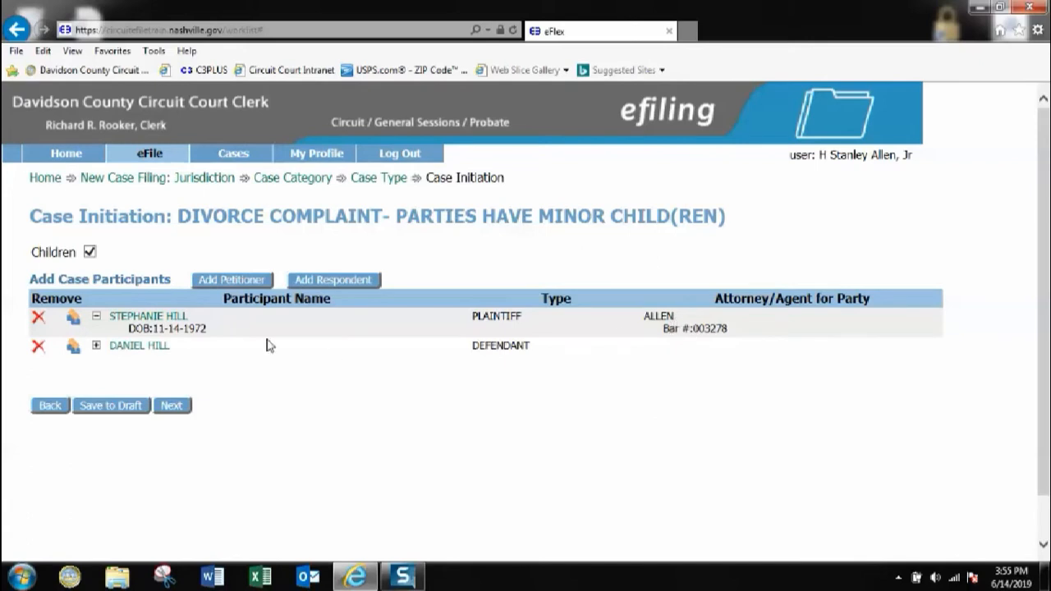
{"action": "left_click", "coordinate": [96, 317]}
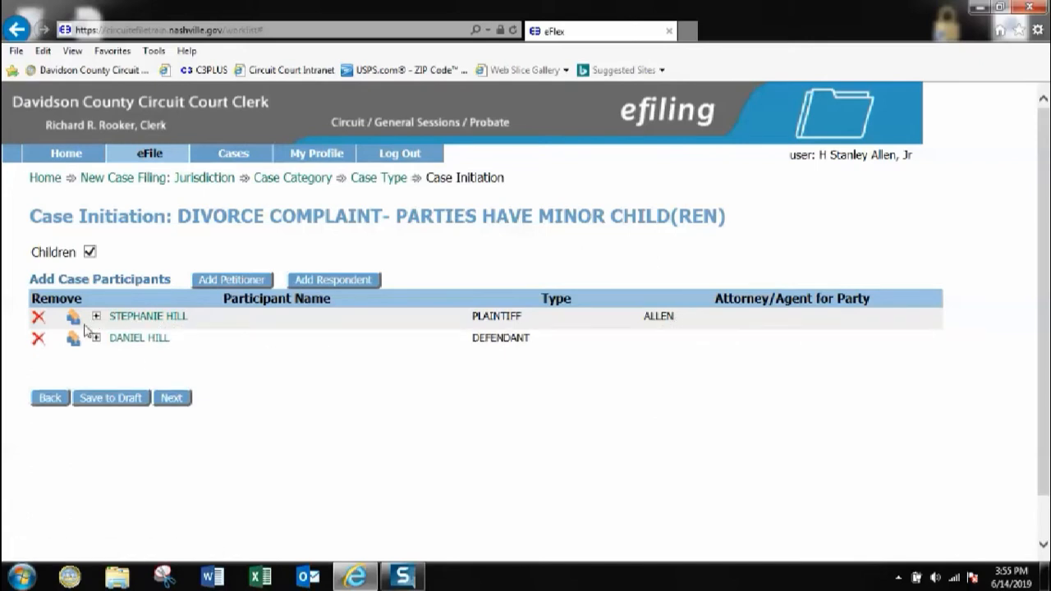
{"action": "left_click", "coordinate": [172, 398]}
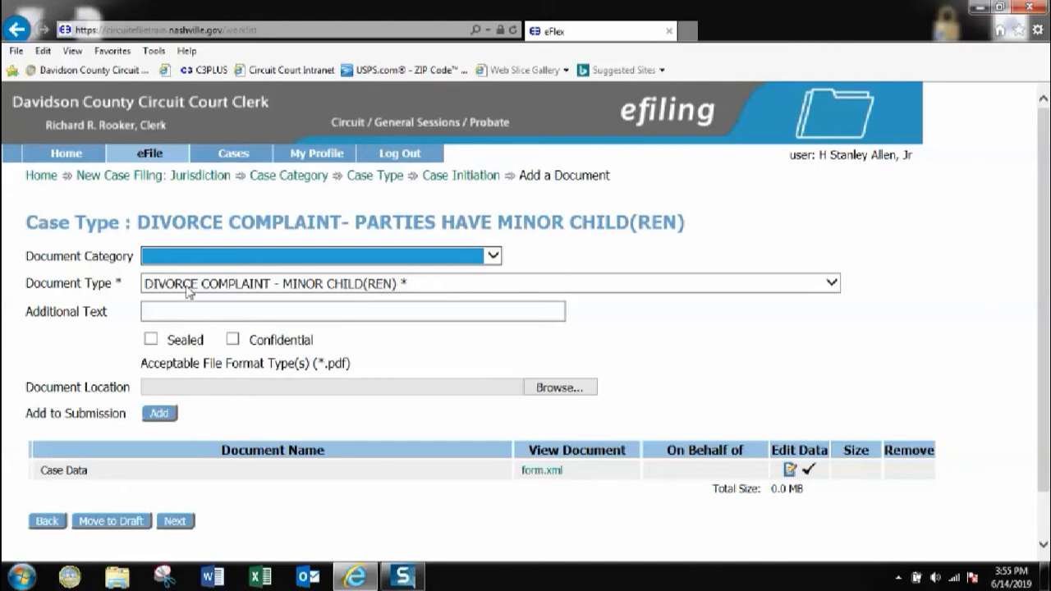
Upload DC.pdf as the DIVORCE COMPLAINT - MINOR CHILD(REN) document
{"action": "left_click", "coordinate": [558, 389]}
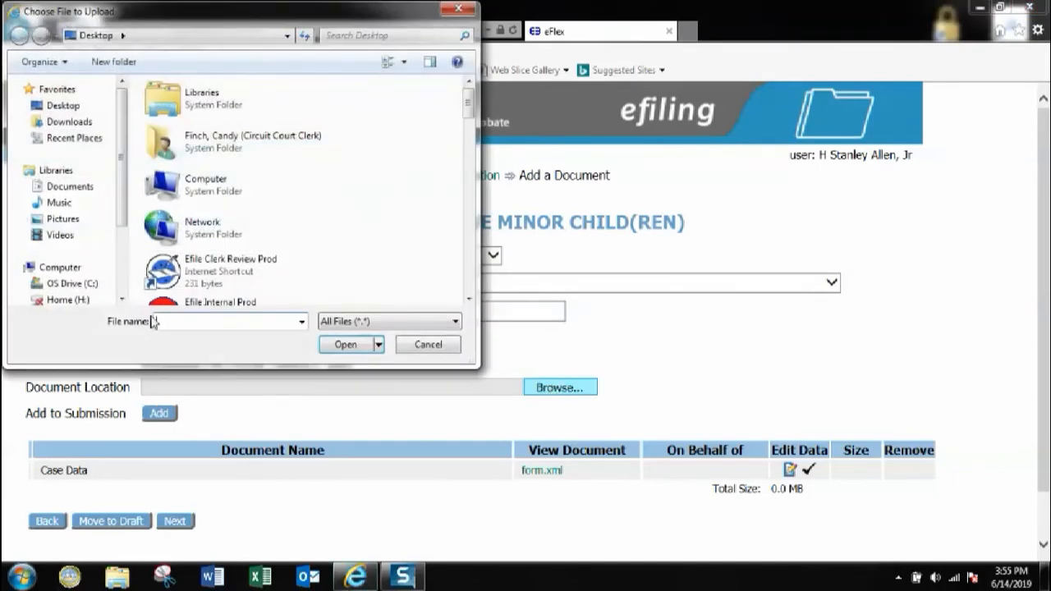
{"action": "type", "text": "dc"}
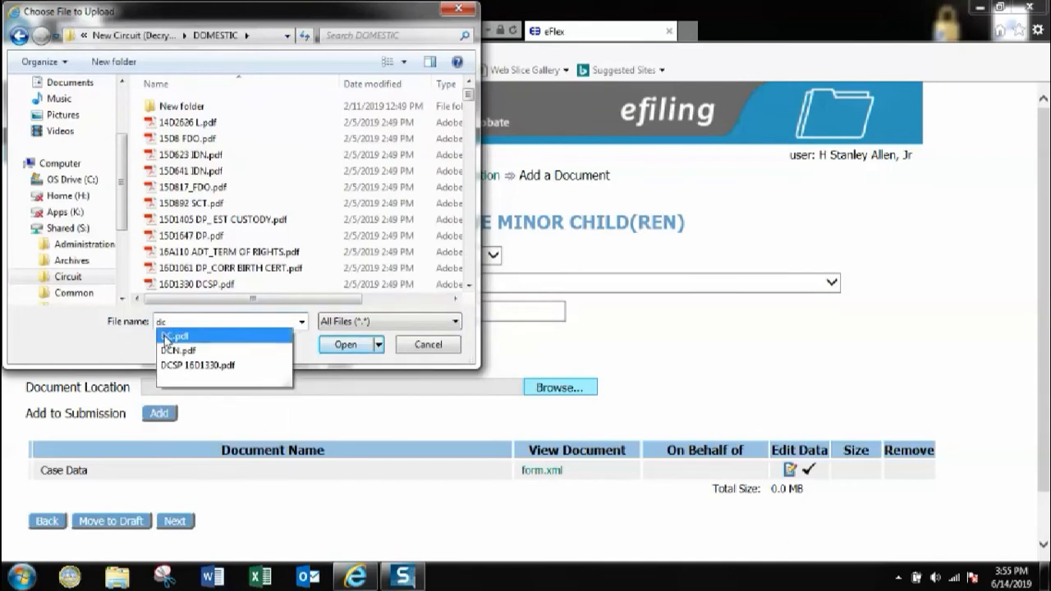
{"action": "left_click", "coordinate": [166, 336]}
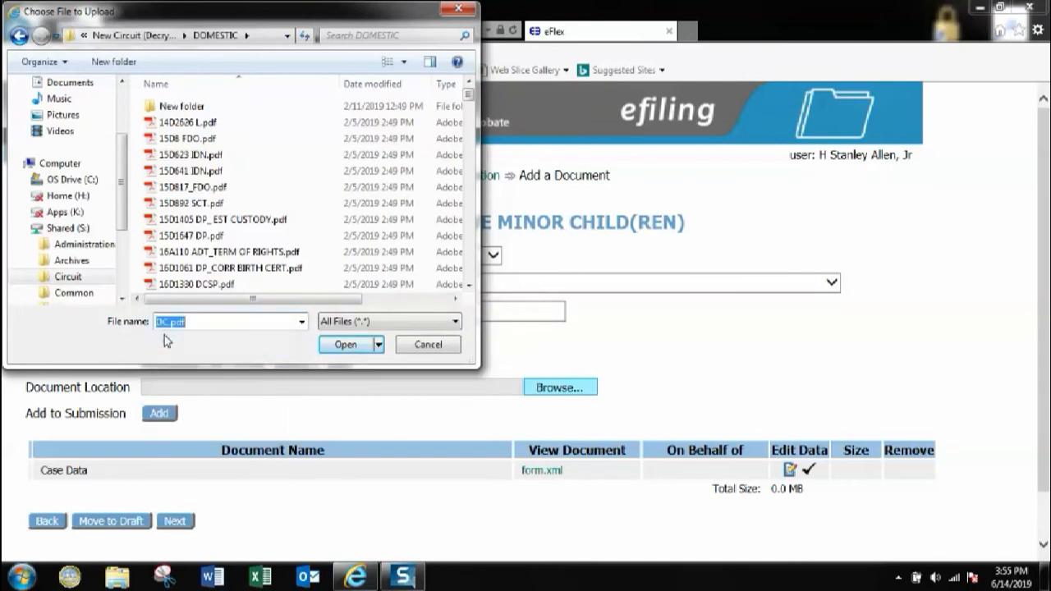
{"action": "left_click", "coordinate": [340, 346]}
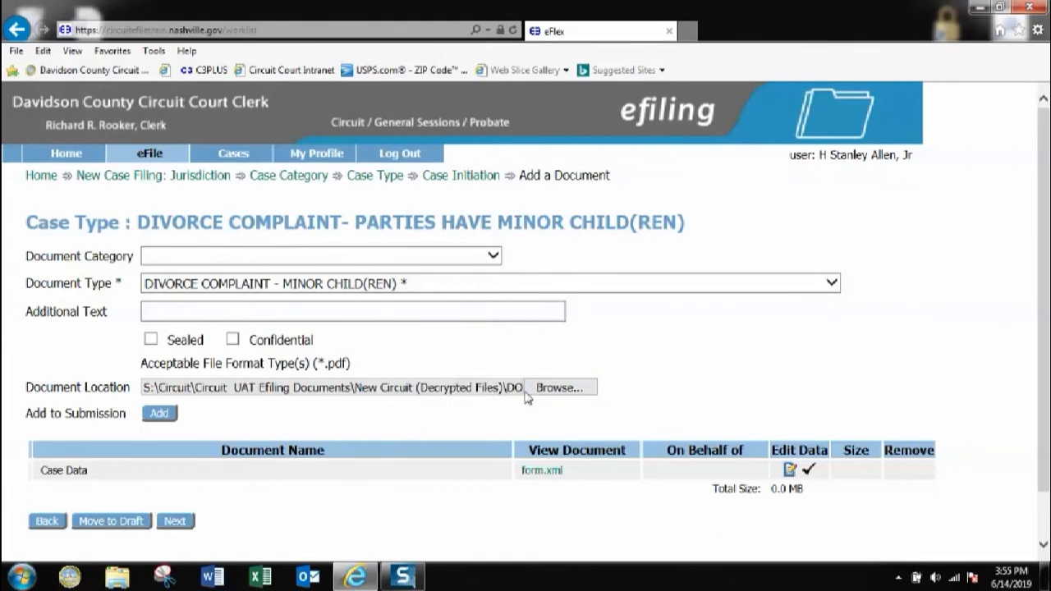
{"action": "left_click", "coordinate": [160, 414]}
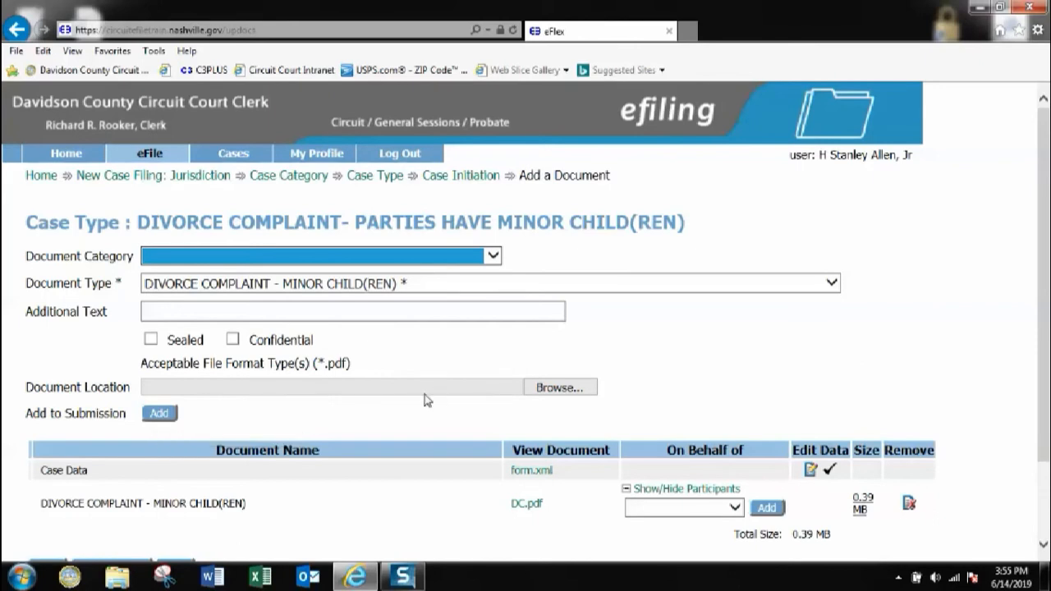
Review the document type list, then set Document Category to ORDERS (PROPOSED) SHOWCAUSE/RO
{"action": "left_click", "coordinate": [832, 284]}
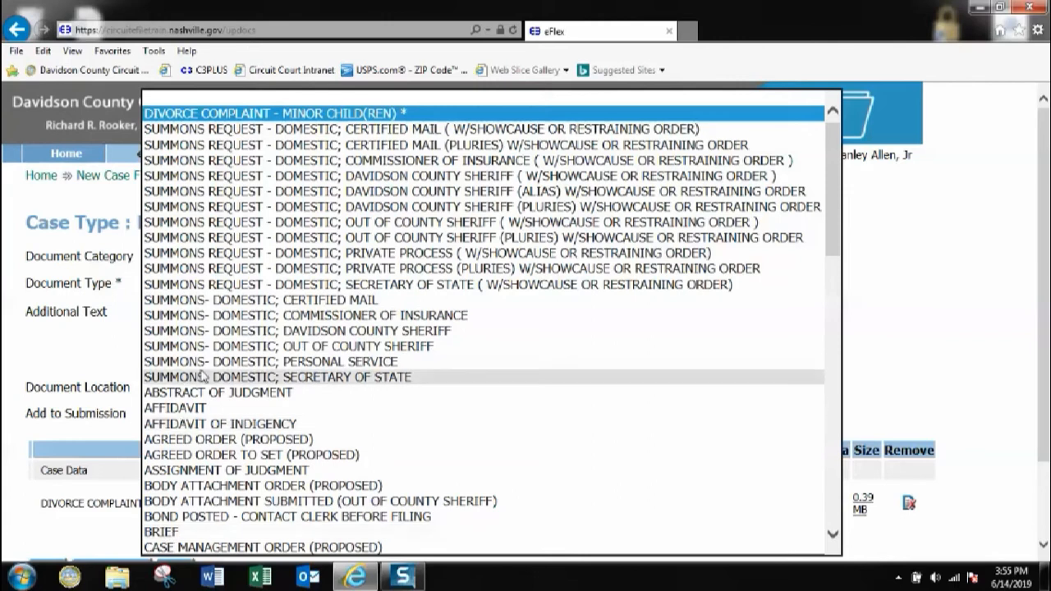
{"action": "scroll", "coordinate": [222, 230], "scroll_direction": "down", "scroll_amount": 10}
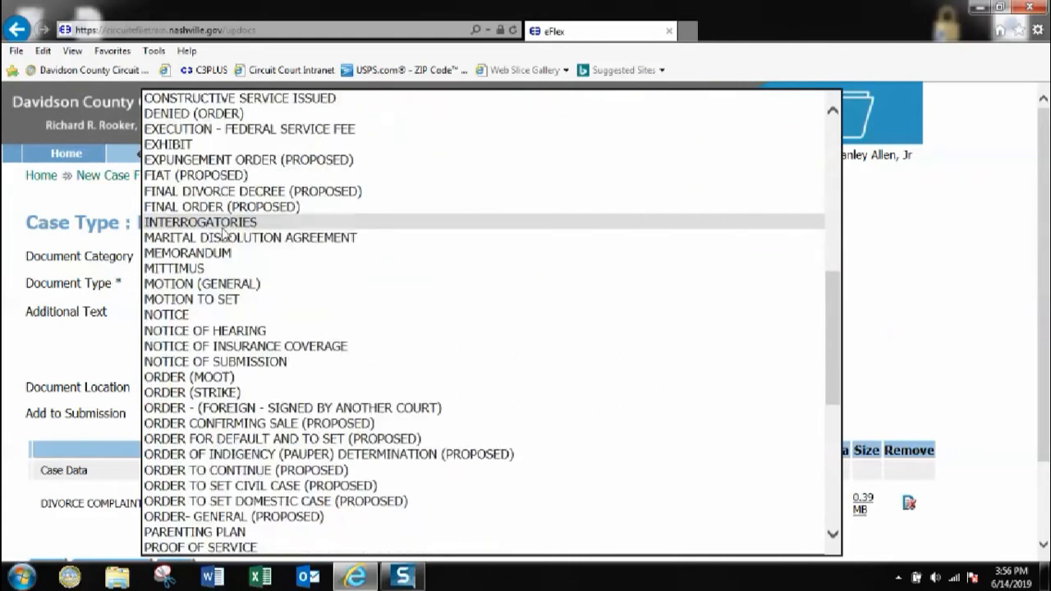
{"action": "scroll", "coordinate": [223, 234], "scroll_direction": "down", "scroll_amount": 9}
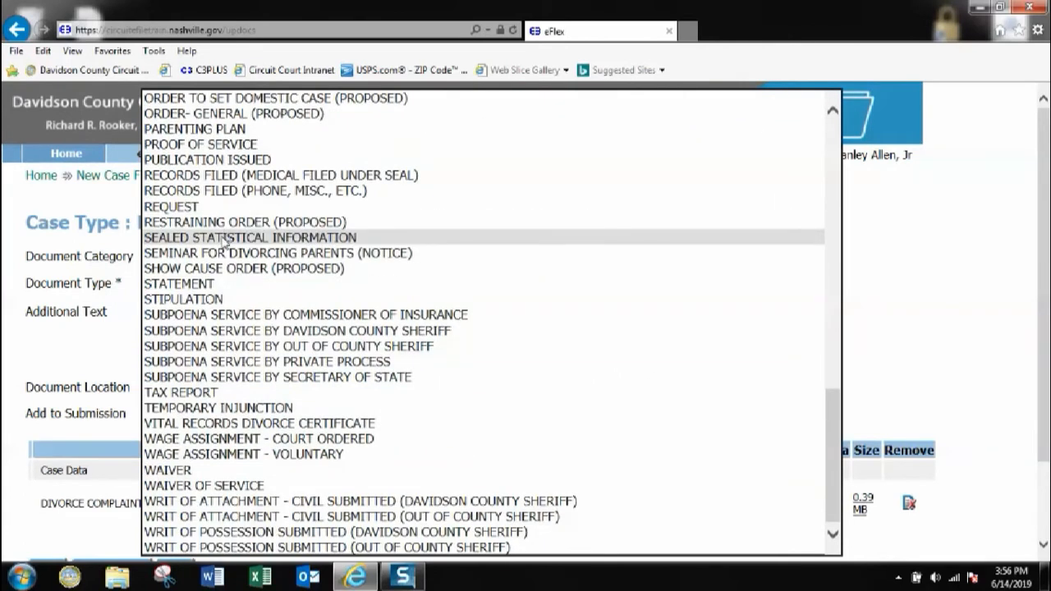
{"action": "left_click", "coordinate": [90, 347]}
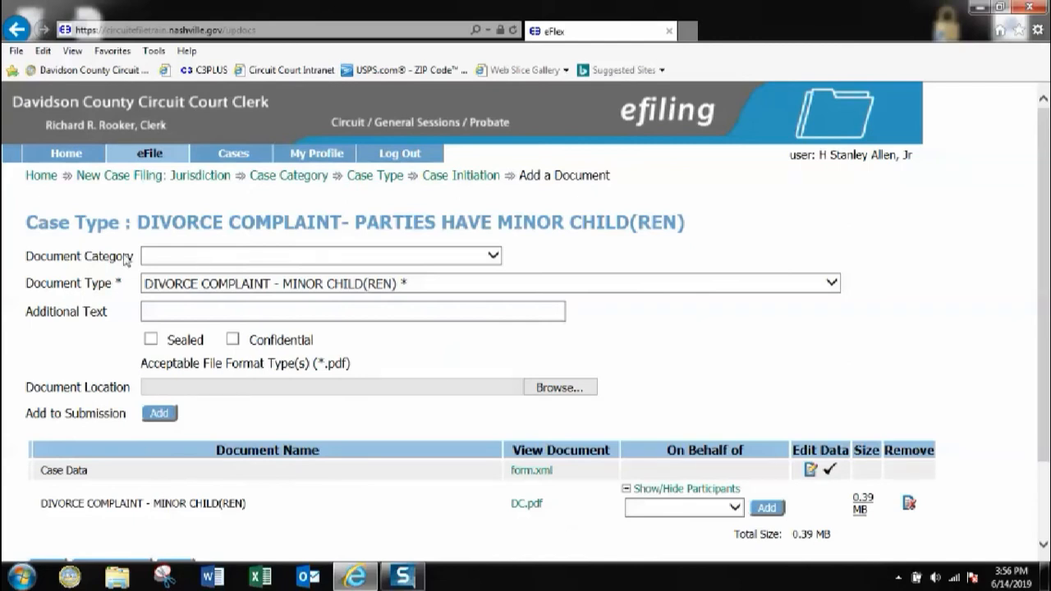
{"action": "left_click", "coordinate": [493, 256]}
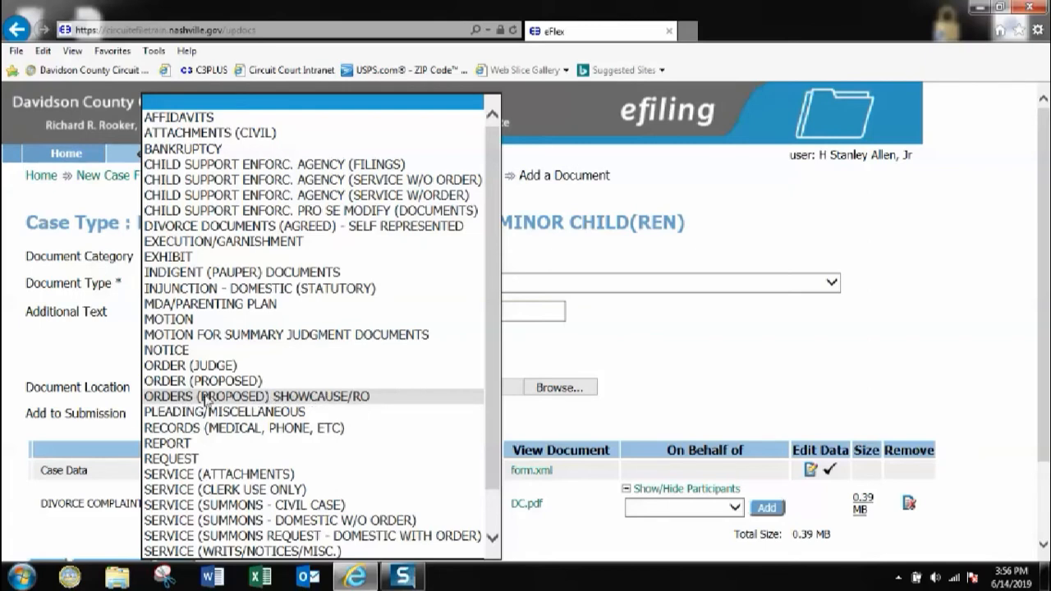
{"action": "left_click", "coordinate": [327, 397]}
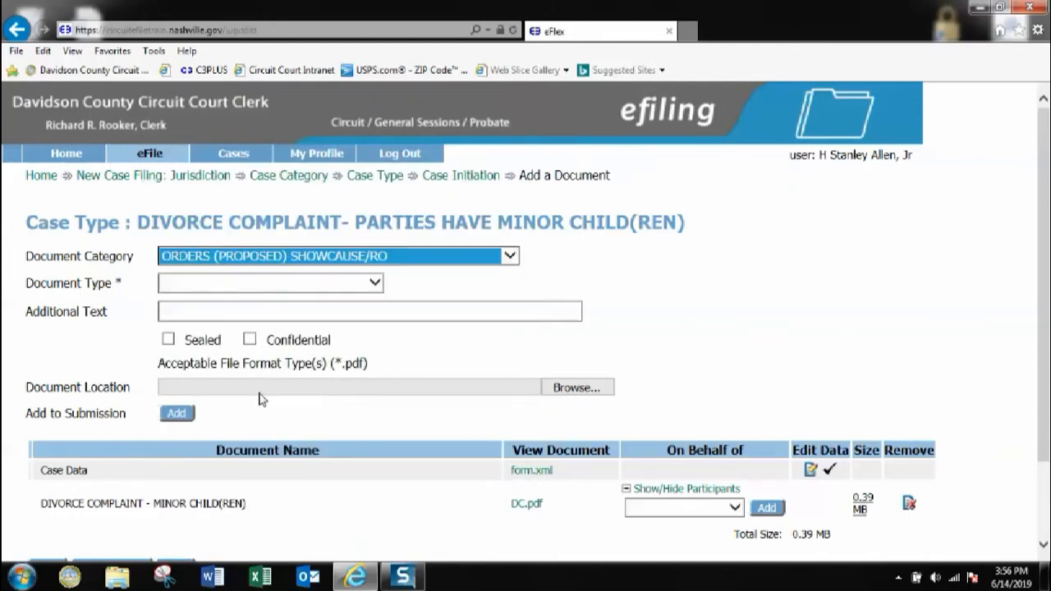
{"action": "scroll", "coordinate": [258, 399], "scroll_direction": "down", "scroll_amount": 2}
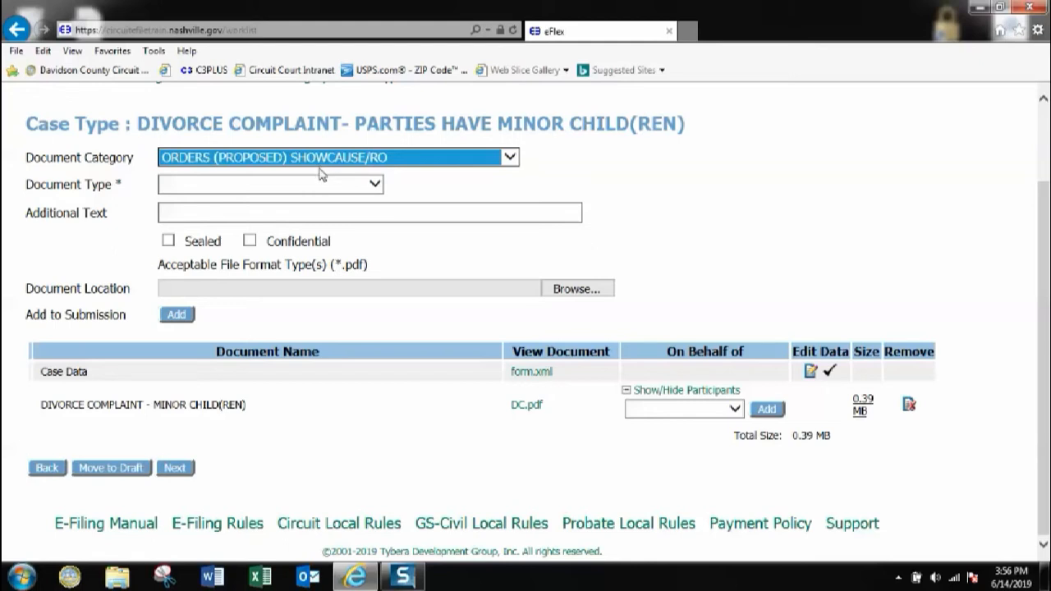
Choose Document Type RESTRAINING ORDER (PROPOSED) and begin the Additional Text with 'of p'
{"action": "left_click", "coordinate": [374, 184]}
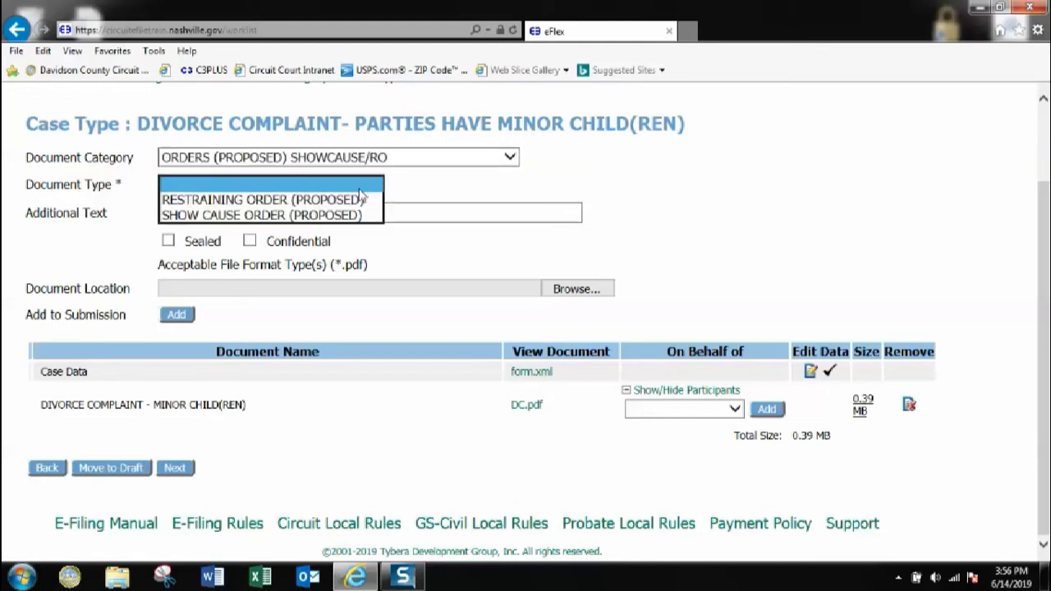
{"action": "left_click", "coordinate": [267, 201]}
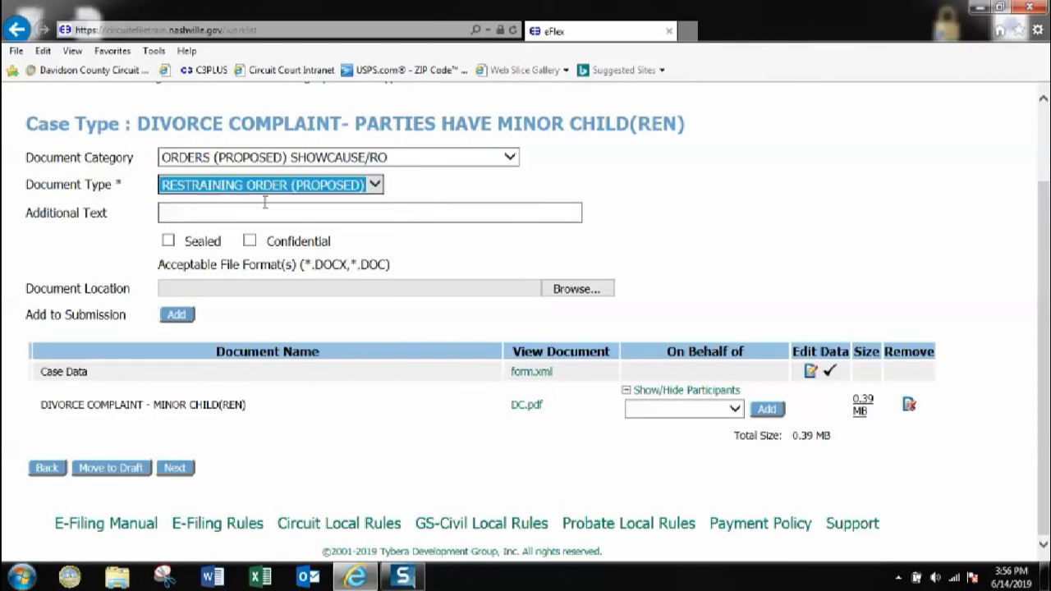
{"action": "left_click", "coordinate": [203, 214]}
{"action": "type", "text": "of"}
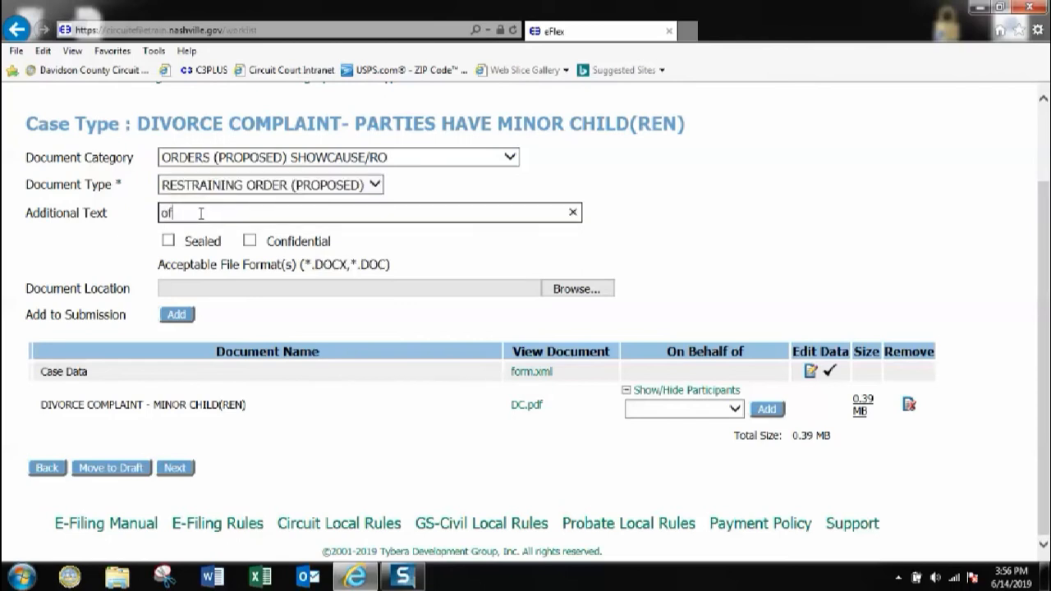
{"action": "type", "text": " p a/g d"}
Upload Restraining Order.doc as the proposed restraining order document
{"action": "left_click", "coordinate": [573, 291]}
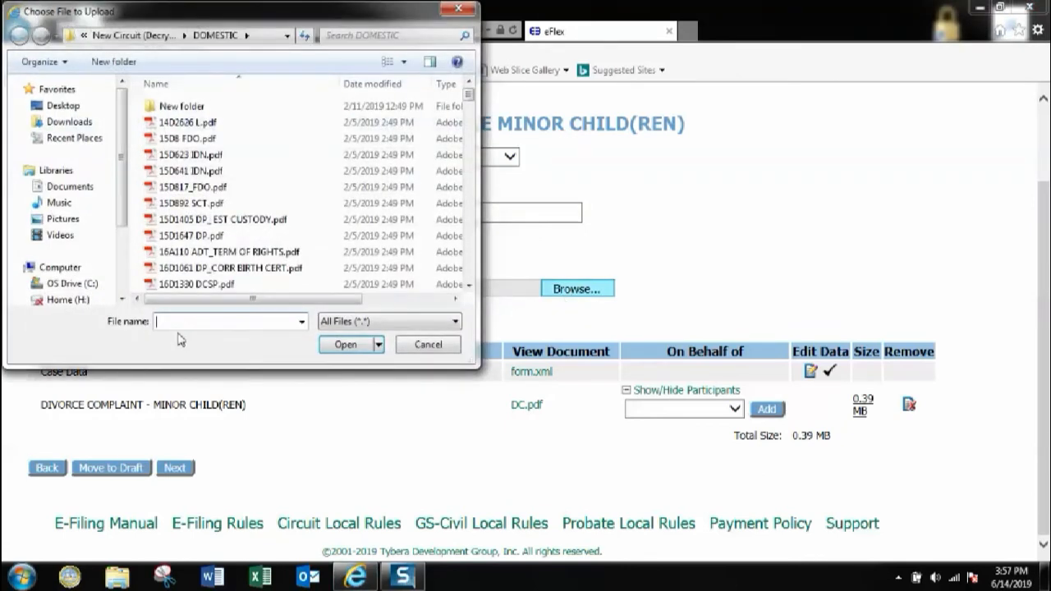
{"action": "type", "text": "re"}
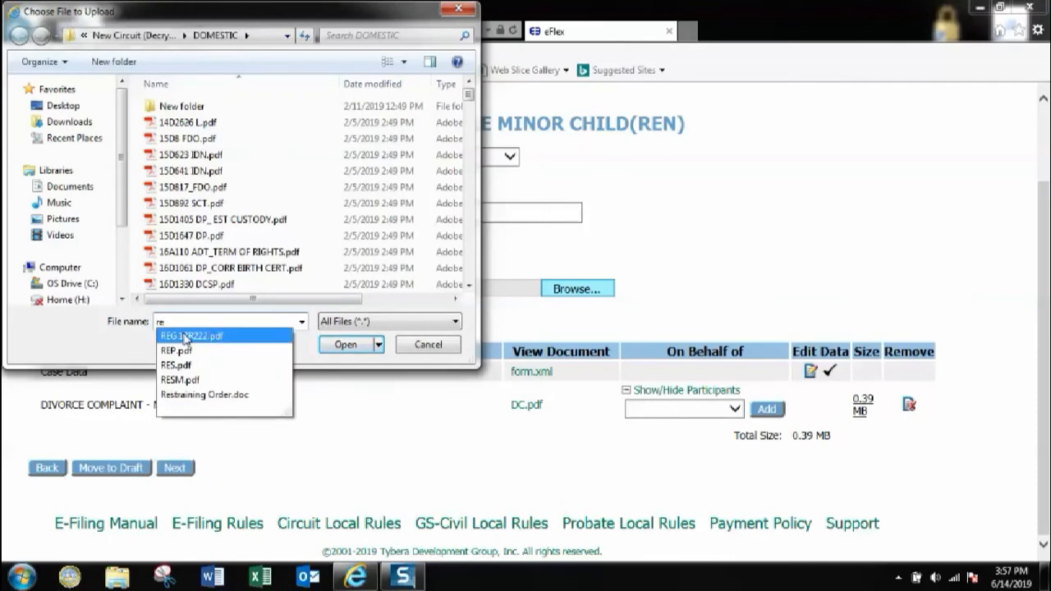
{"action": "left_click", "coordinate": [186, 397]}
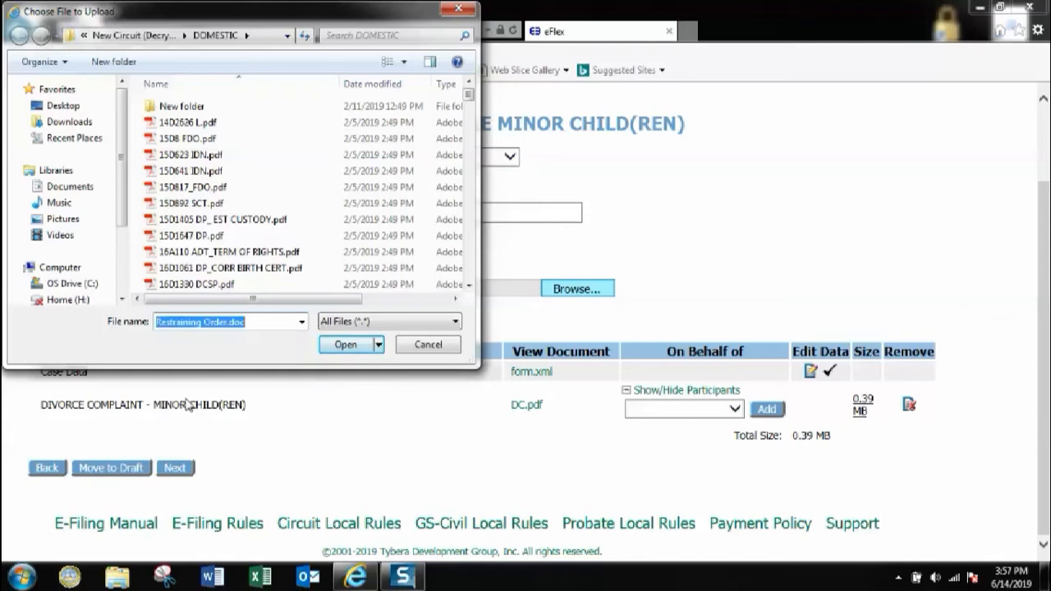
{"action": "left_click", "coordinate": [346, 346]}
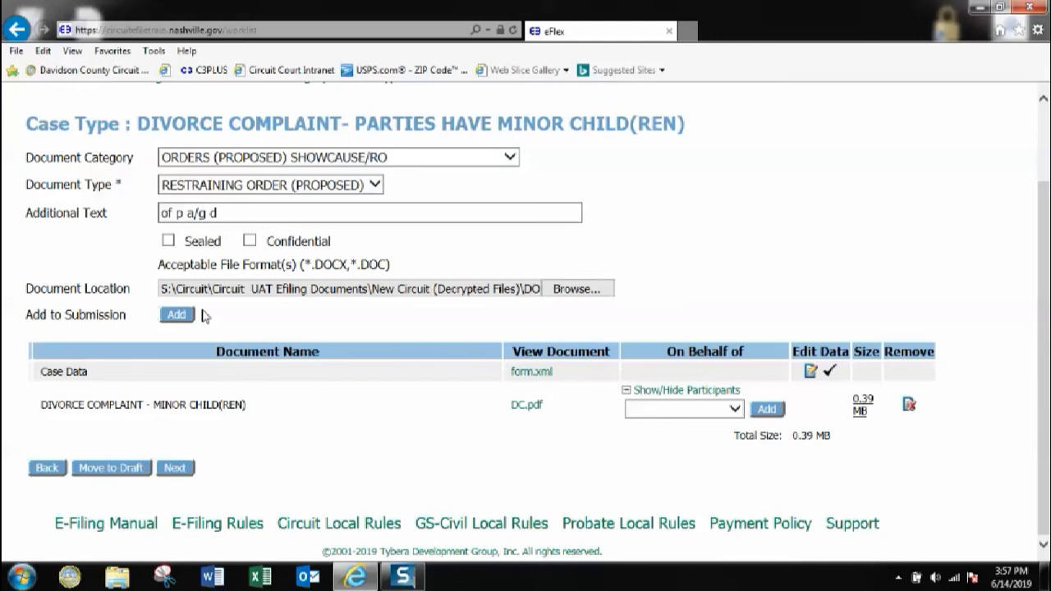
{"action": "left_click", "coordinate": [176, 317]}
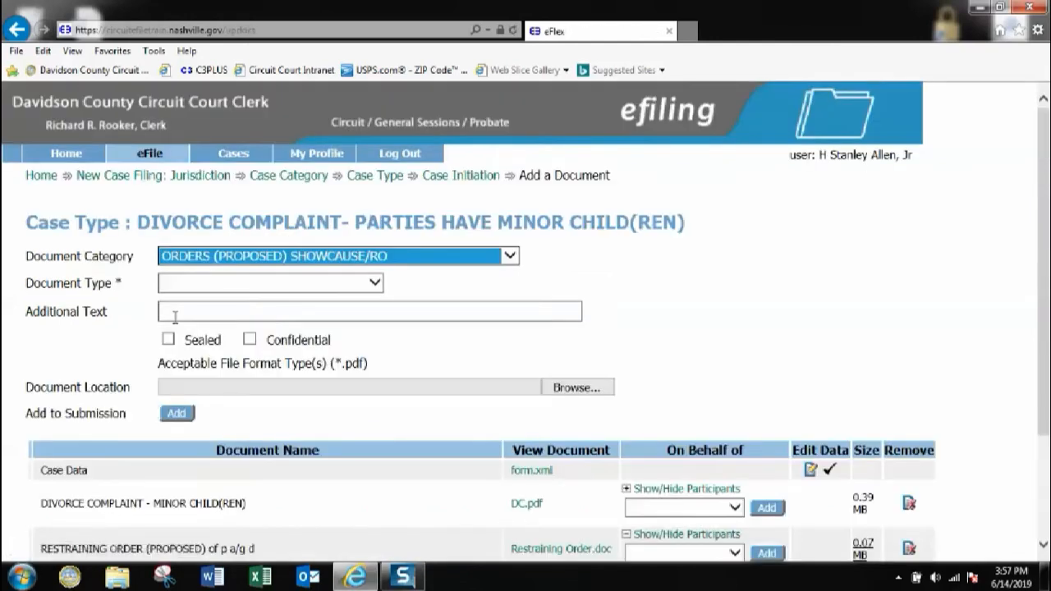
Set category SERVICE (SUMMONS REQUEST - DOMESTIC WITH ORDER) and type certified-mail summons with showcause/restraining order
{"action": "scroll", "coordinate": [378, 266], "scroll_direction": "down", "scroll_amount": 2}
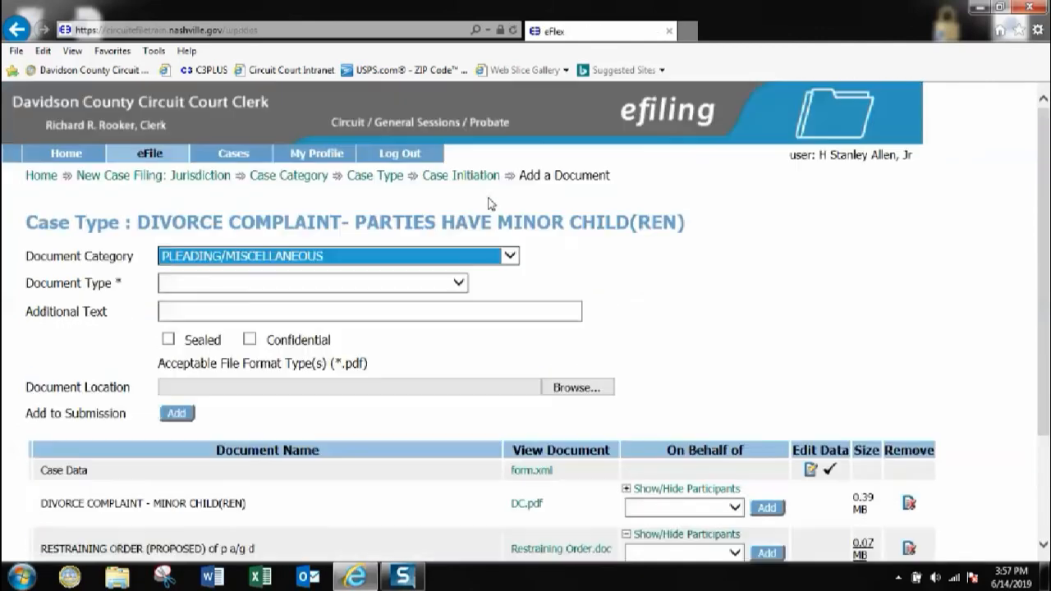
{"action": "left_click", "coordinate": [507, 256]}
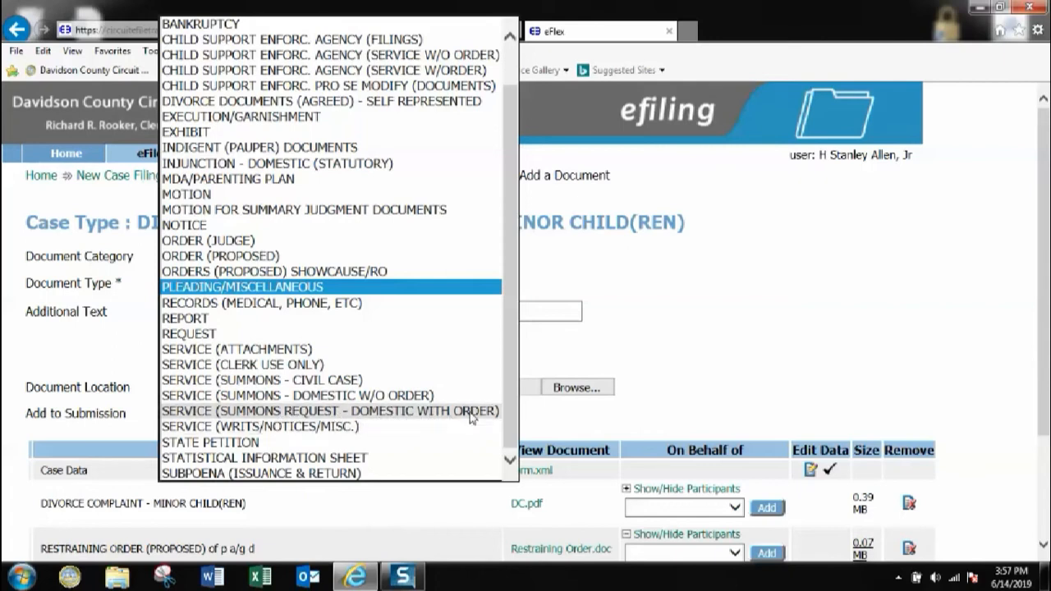
{"action": "left_click", "coordinate": [324, 413]}
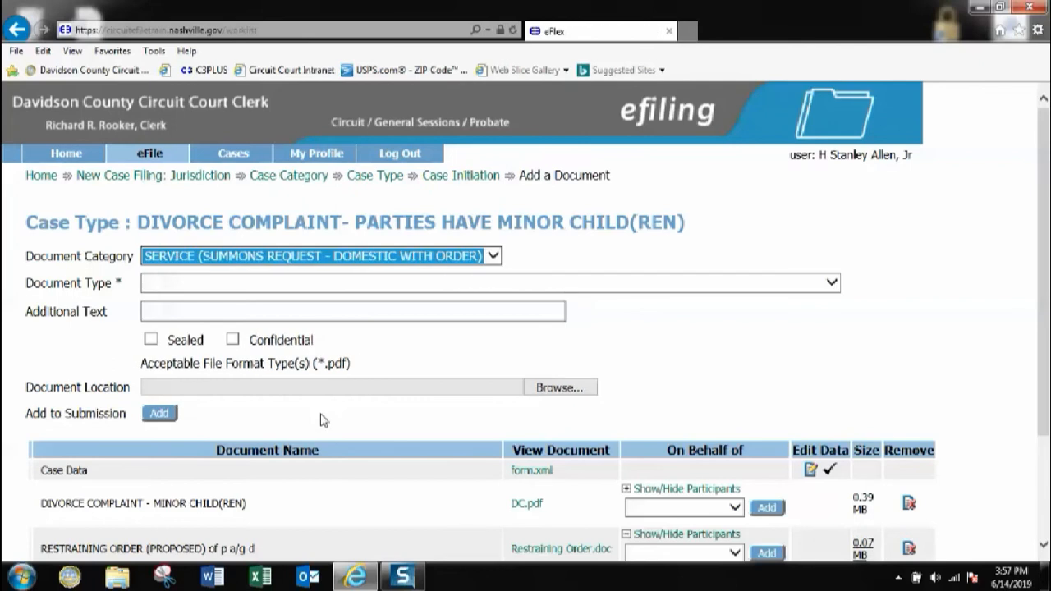
{"action": "left_click", "coordinate": [259, 284]}
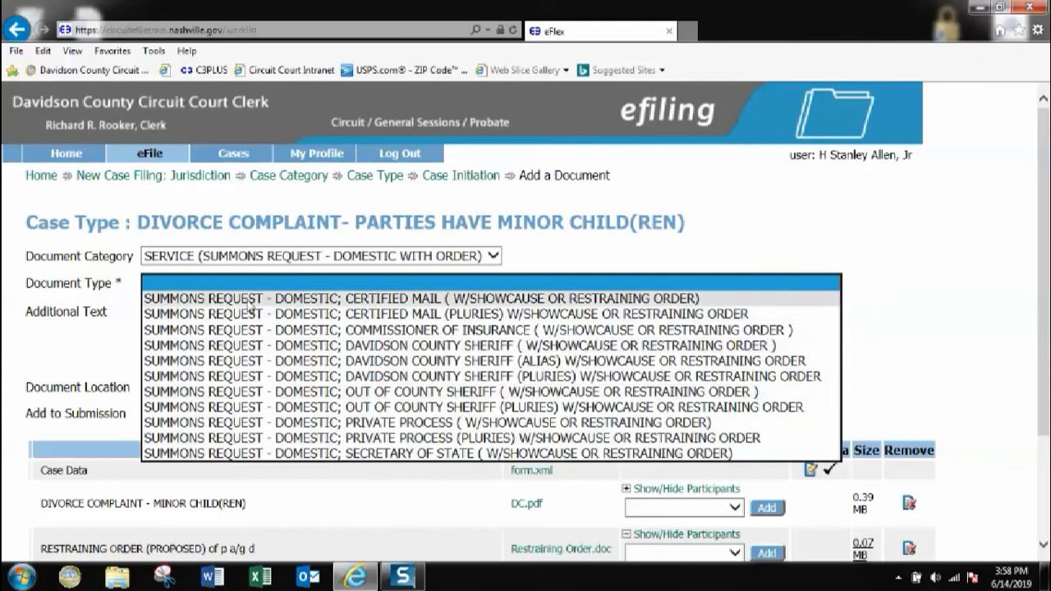
{"action": "left_click", "coordinate": [327, 301]}
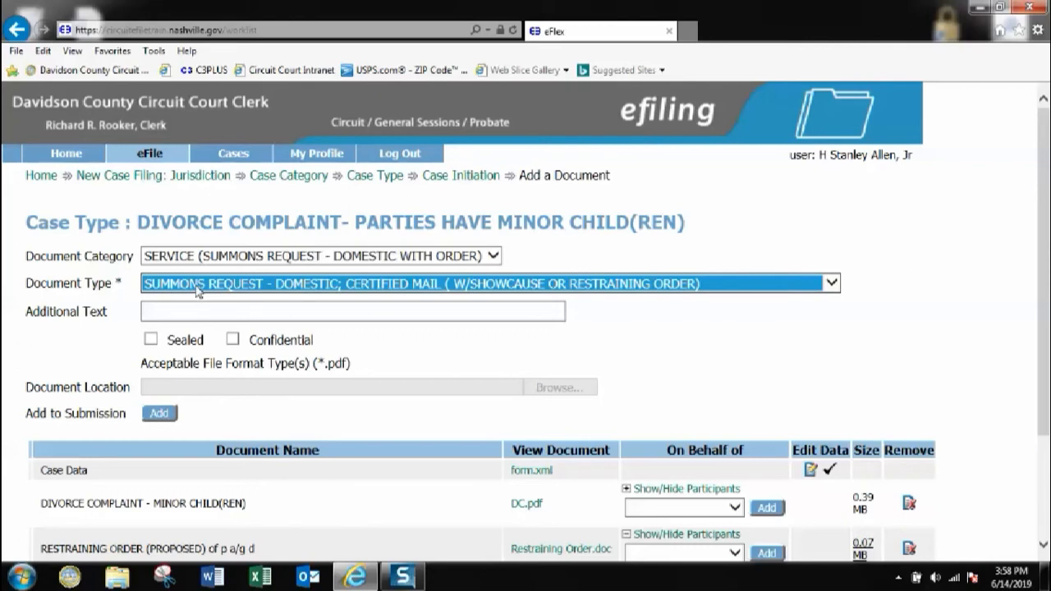
Add the certified-mail domestic summons request with the plaintiff as the requesting party
{"action": "left_click", "coordinate": [158, 415]}
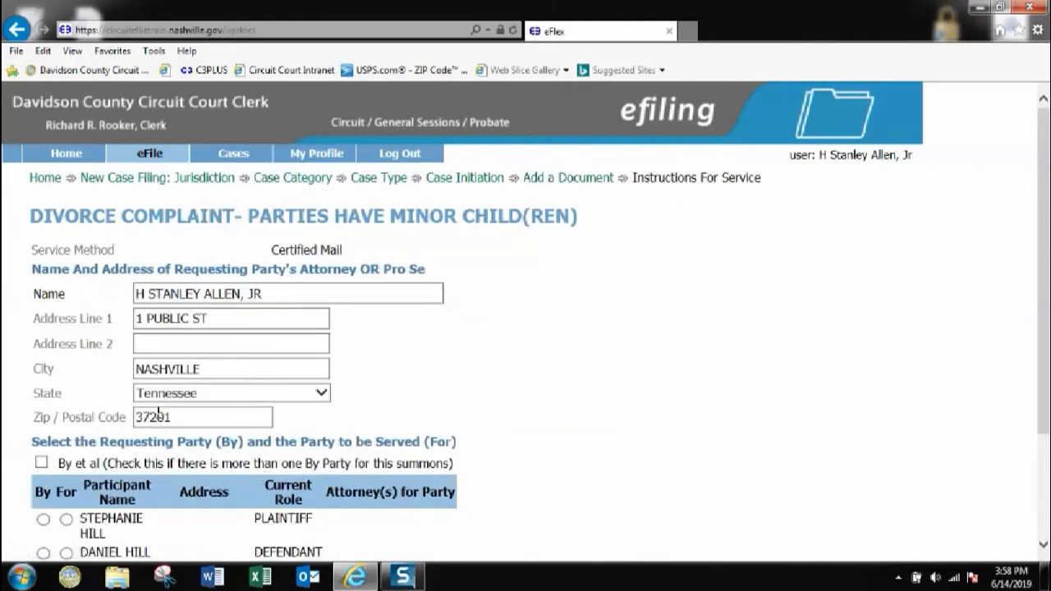
{"action": "scroll", "coordinate": [407, 372], "scroll_direction": "down", "scroll_amount": 3}
{"action": "scroll", "coordinate": [407, 372], "scroll_direction": "up", "scroll_amount": 3}
{"action": "scroll", "coordinate": [326, 246], "scroll_direction": "down", "scroll_amount": 3}
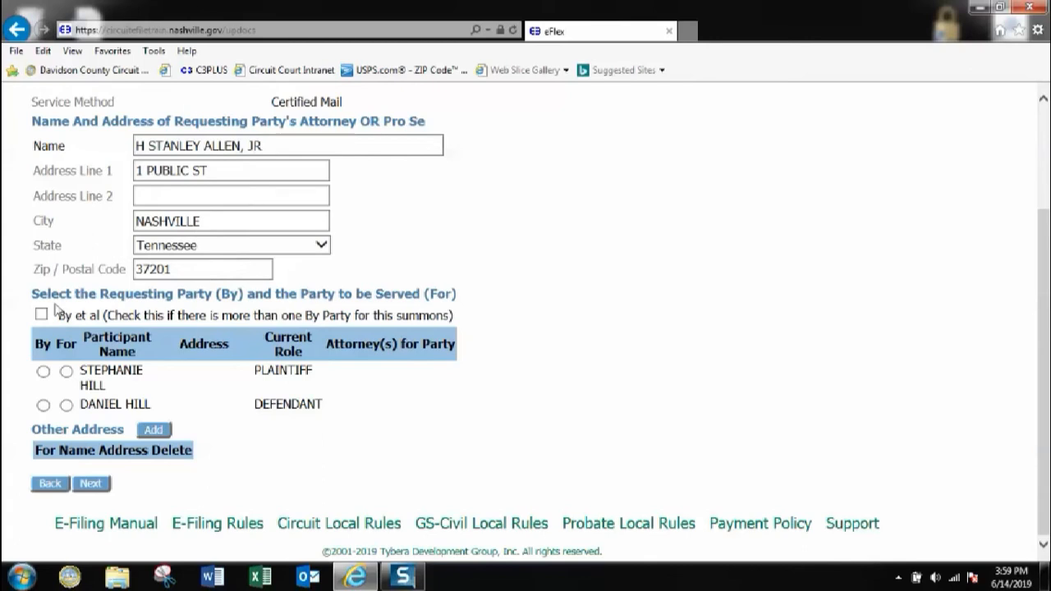
{"action": "left_click", "coordinate": [42, 371]}
Select the defendant on the Other Address form, cancel that form, and continue to the document list
{"action": "left_click", "coordinate": [156, 430]}
{"action": "scroll", "coordinate": [236, 415], "scroll_direction": "down", "scroll_amount": 1}
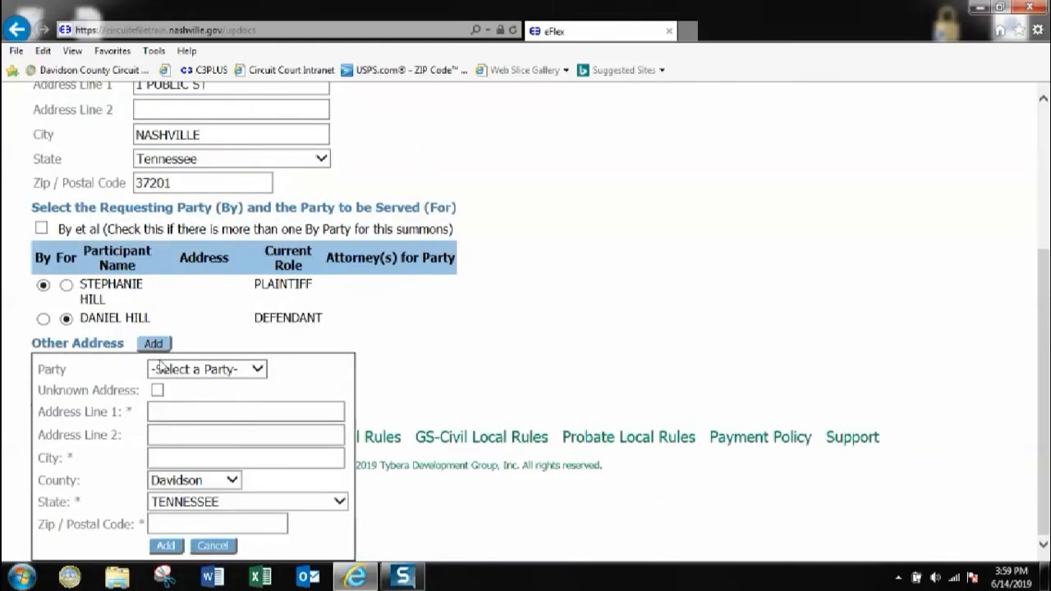
{"action": "left_click", "coordinate": [257, 371]}
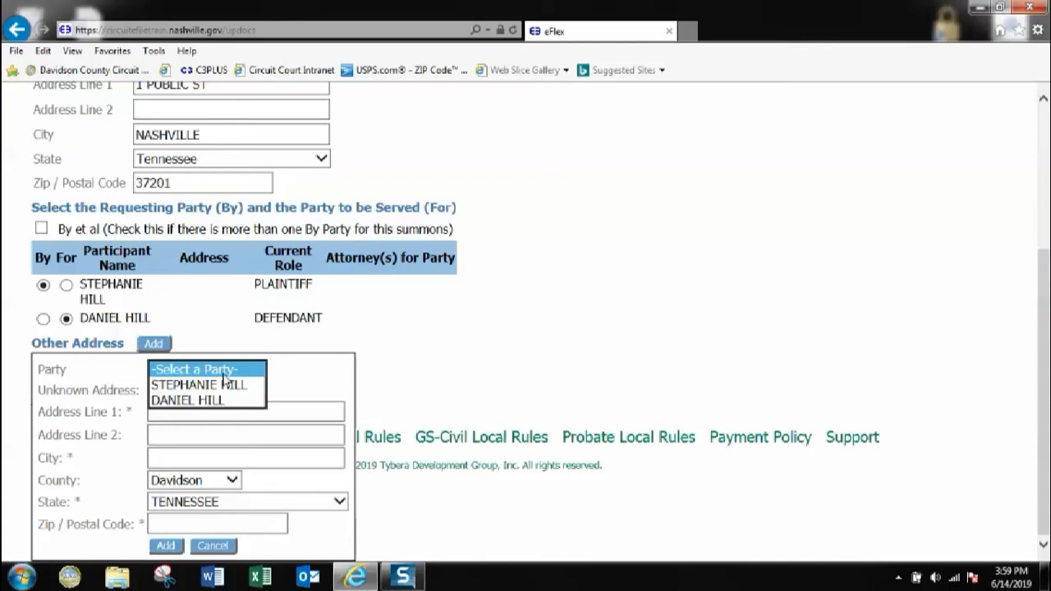
{"action": "left_click", "coordinate": [194, 400]}
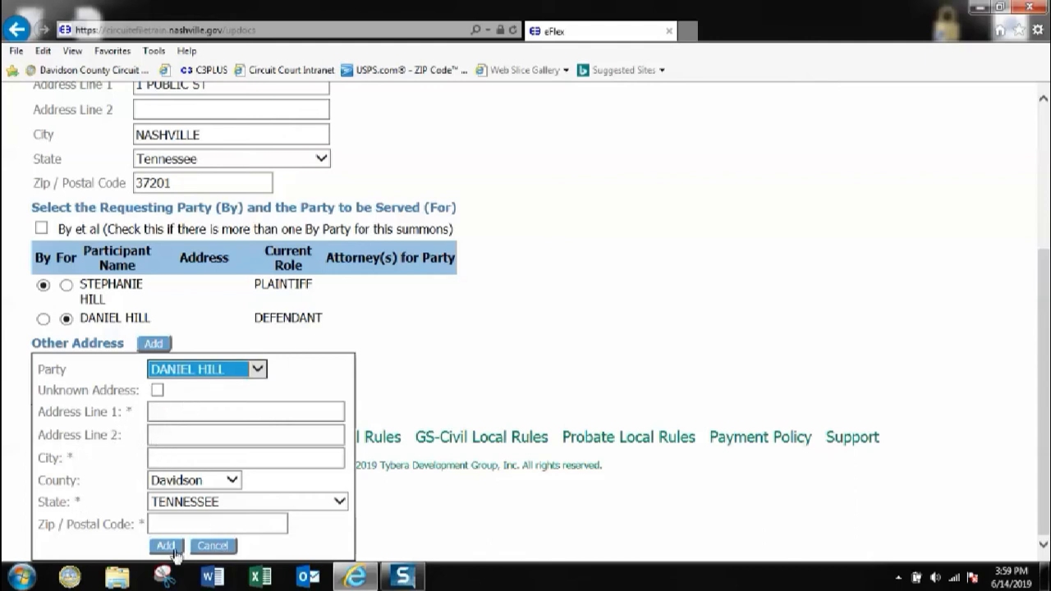
{"action": "left_click", "coordinate": [212, 545]}
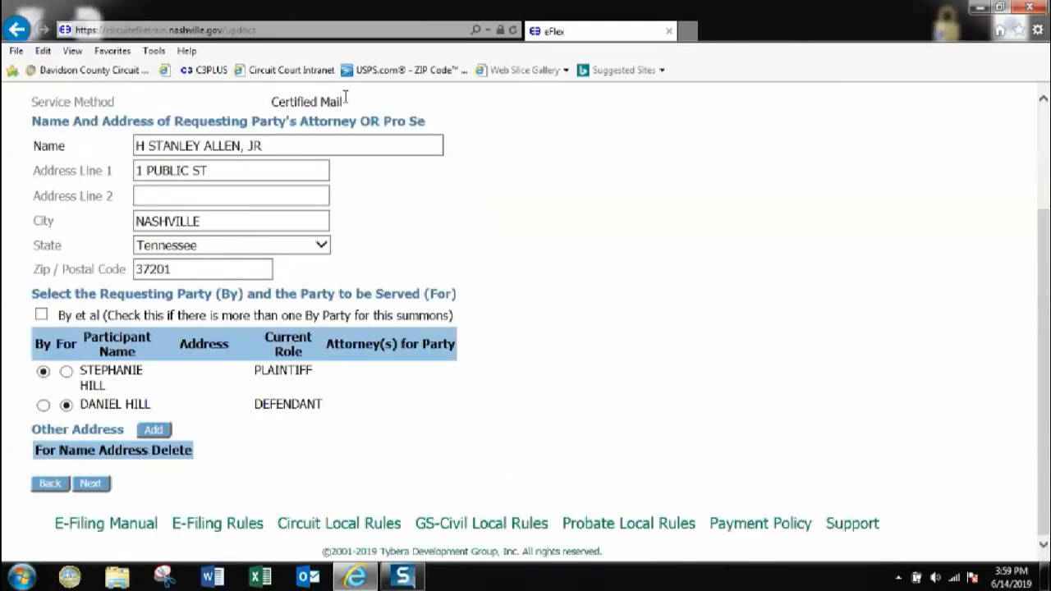
{"action": "left_click", "coordinate": [94, 485]}
{"action": "scroll", "coordinate": [312, 361], "scroll_direction": "down", "scroll_amount": 2}
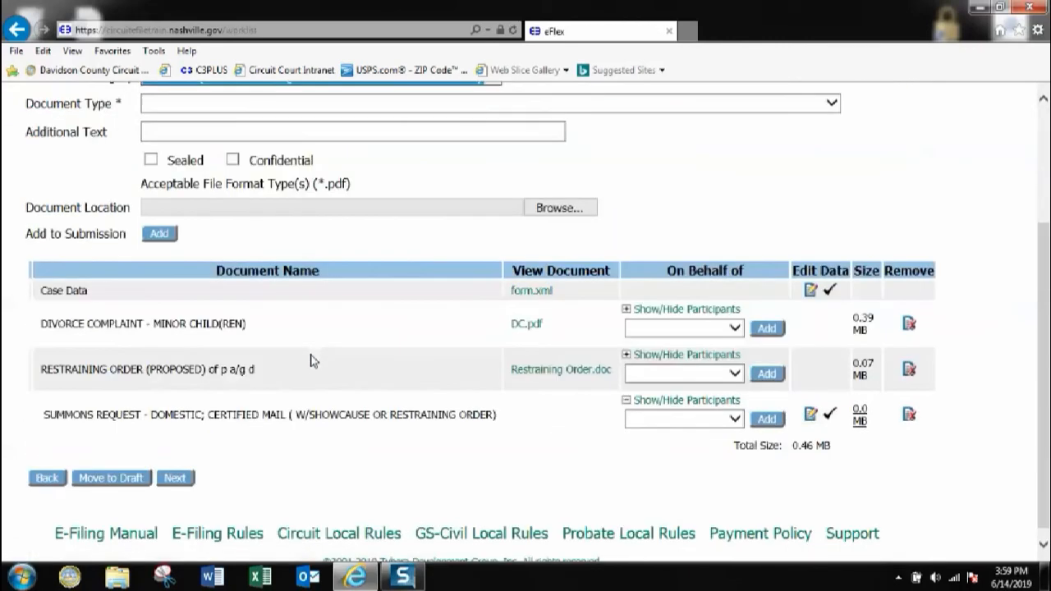
Set On Behalf Of to the plaintiff for the divorce complaint, restraining order and summons request, then add all three
{"action": "left_click", "coordinate": [733, 318]}
{"action": "left_click", "coordinate": [704, 348]}
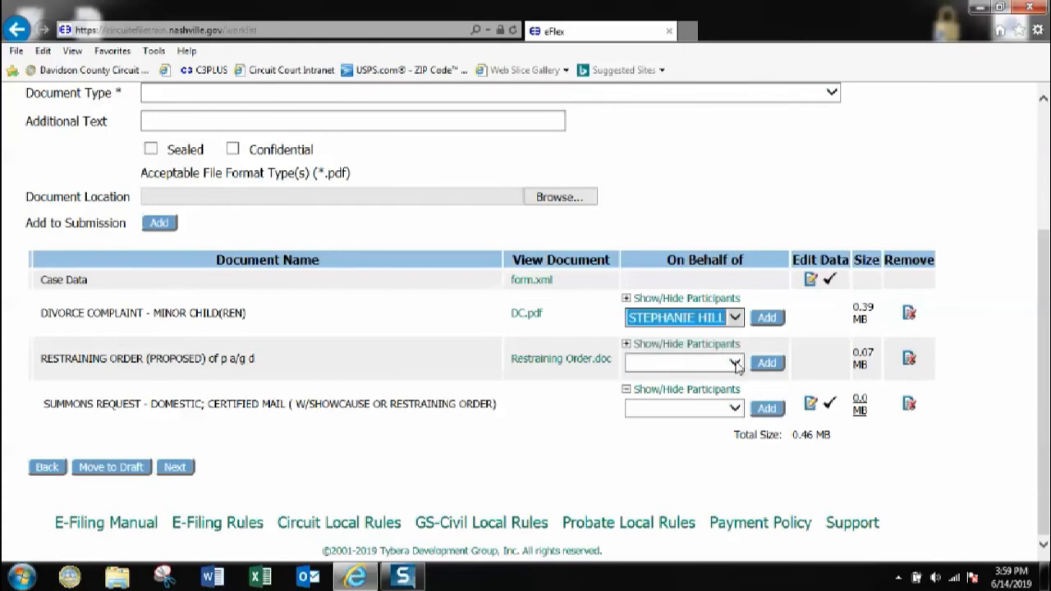
{"action": "left_click", "coordinate": [735, 363]}
{"action": "left_click", "coordinate": [722, 393]}
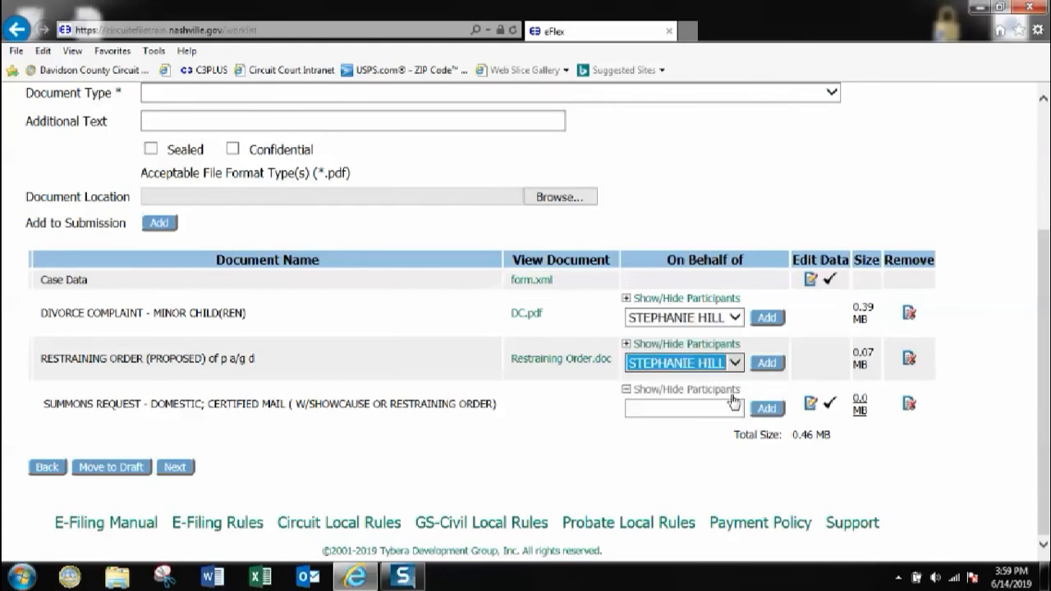
{"action": "left_click", "coordinate": [734, 408]}
{"action": "left_click", "coordinate": [707, 437]}
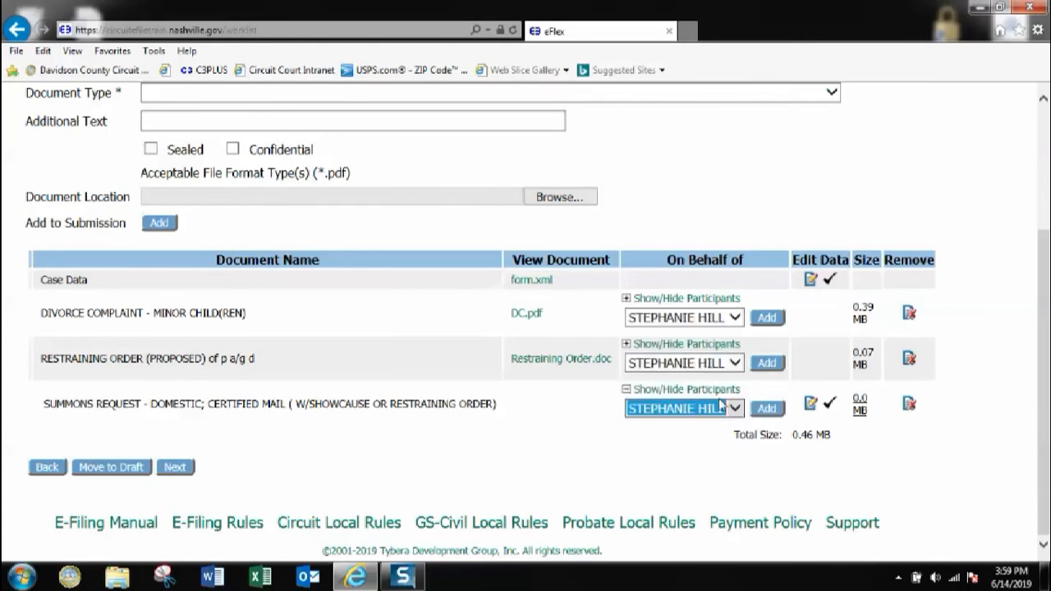
{"action": "left_click", "coordinate": [757, 321]}
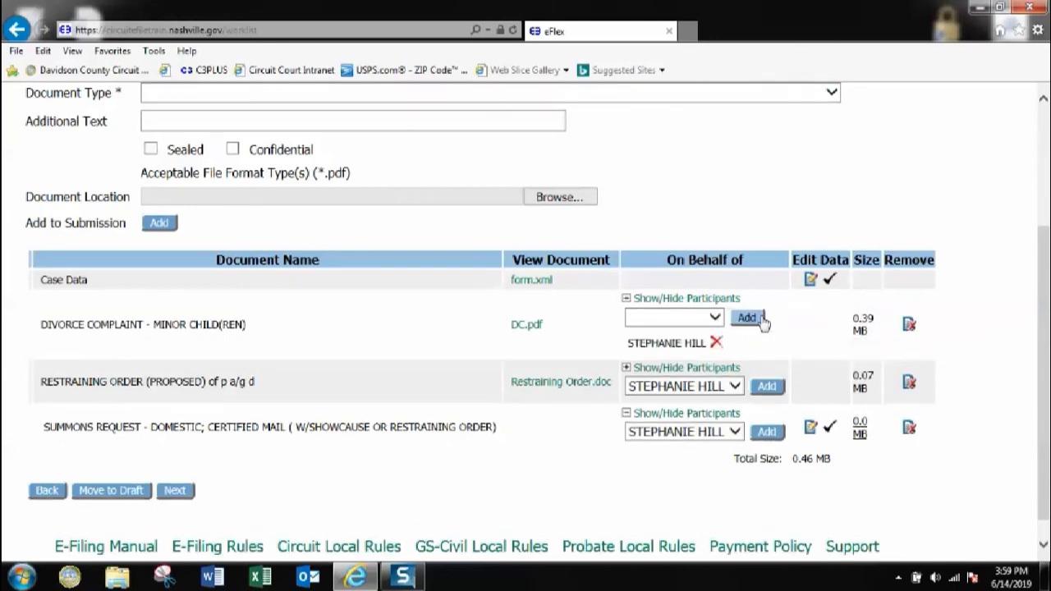
{"action": "left_click", "coordinate": [770, 387]}
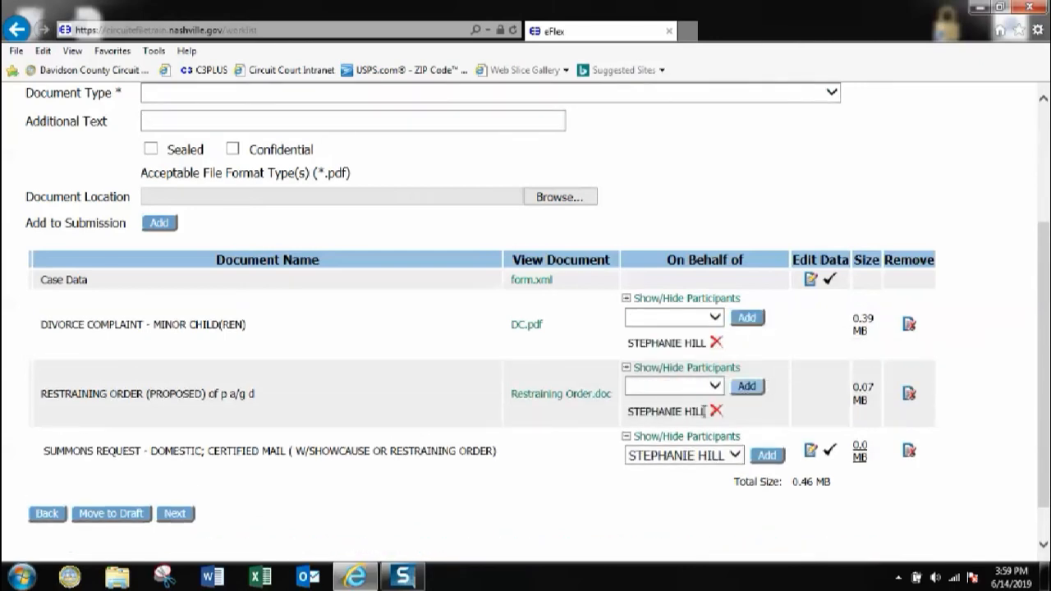
{"action": "left_click", "coordinate": [763, 456]}
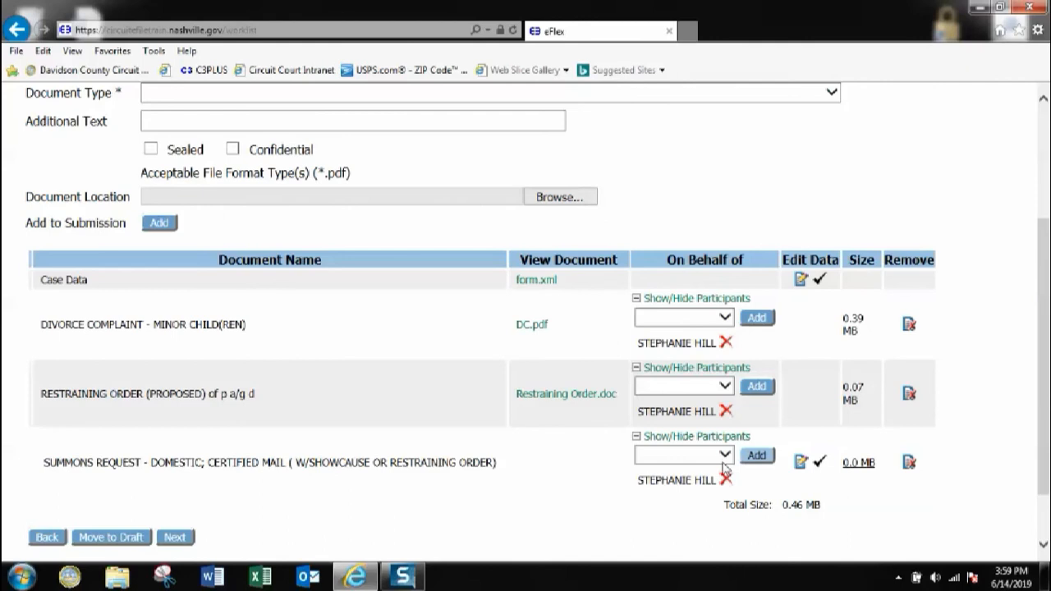
{"action": "scroll", "coordinate": [264, 456], "scroll_direction": "down", "scroll_amount": 2}
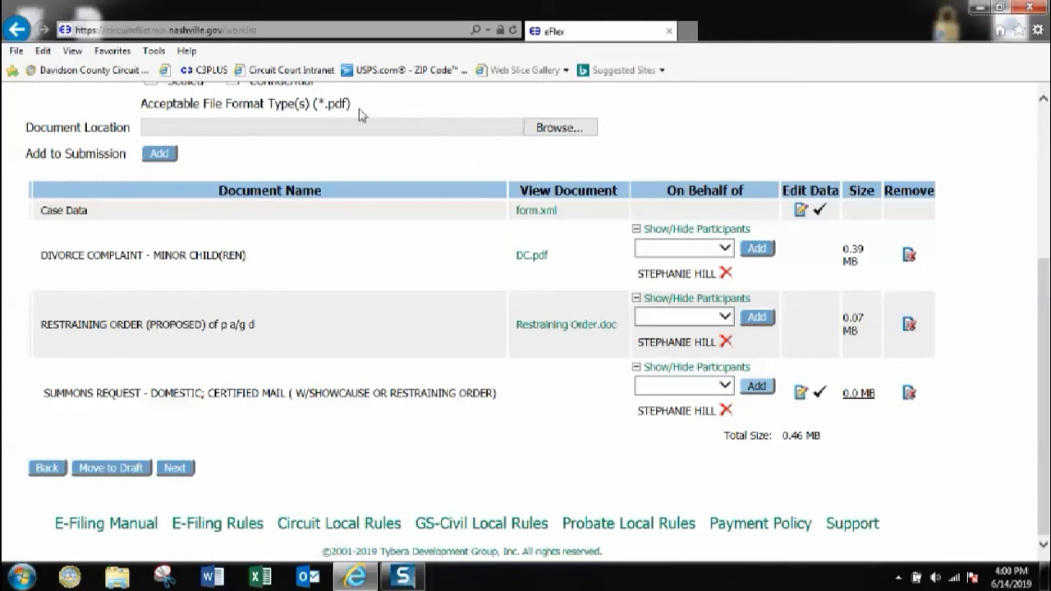
{"action": "left_click", "coordinate": [800, 212]}
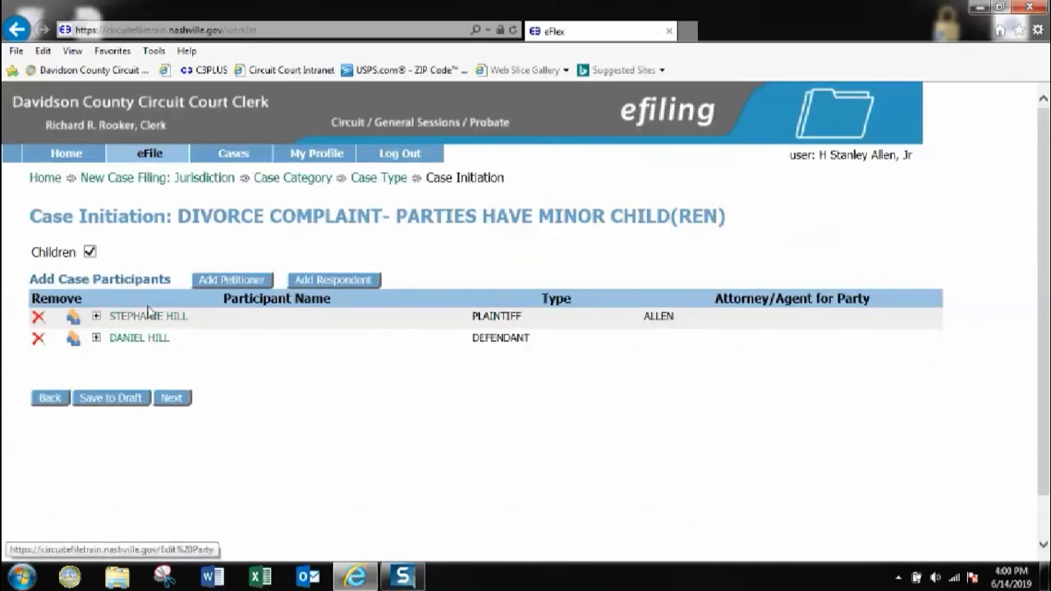
{"action": "left_click", "coordinate": [180, 401]}
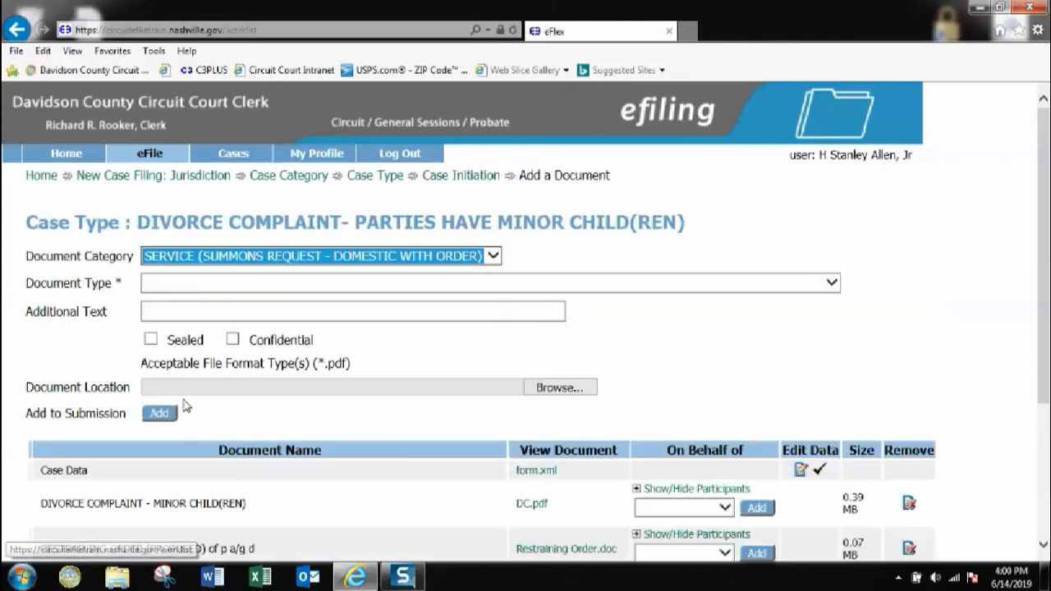
{"action": "scroll", "coordinate": [498, 324], "scroll_direction": "down", "scroll_amount": 3}
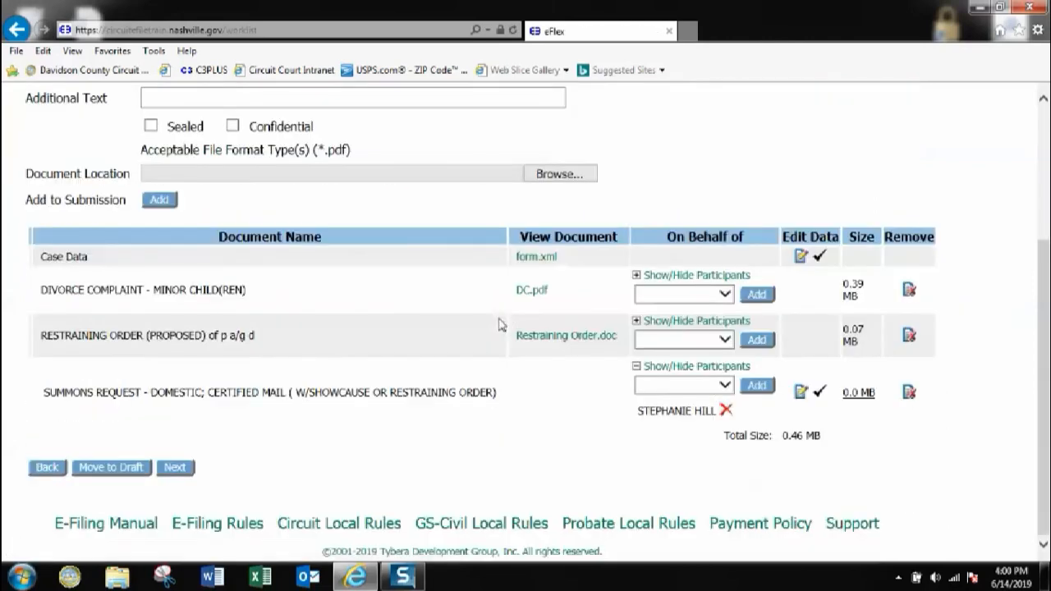
{"action": "left_click", "coordinate": [800, 394]}
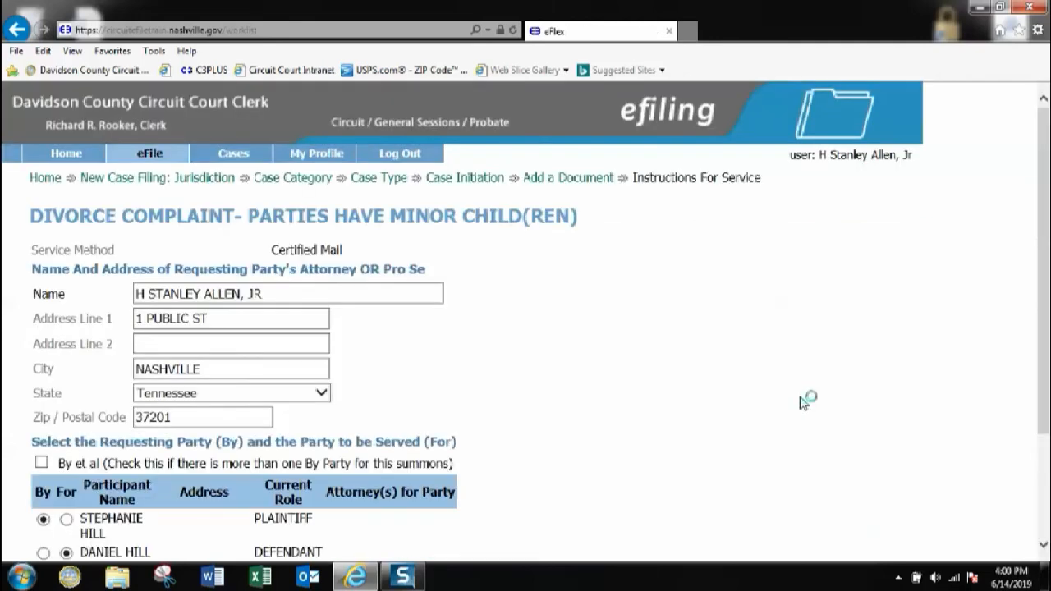
{"action": "scroll", "coordinate": [418, 392], "scroll_direction": "down", "scroll_amount": 3}
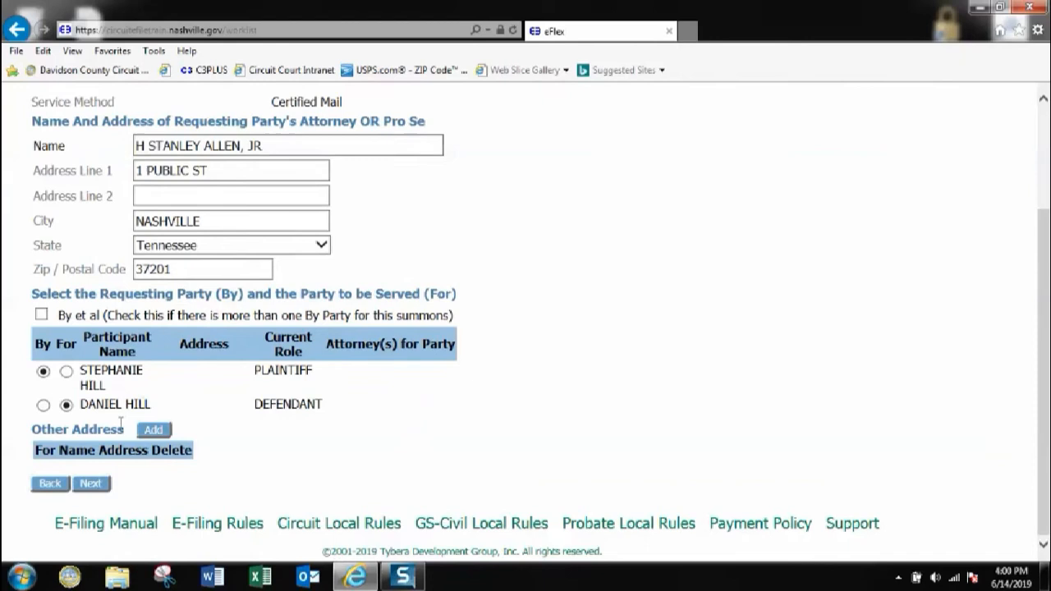
{"action": "left_click", "coordinate": [92, 484]}
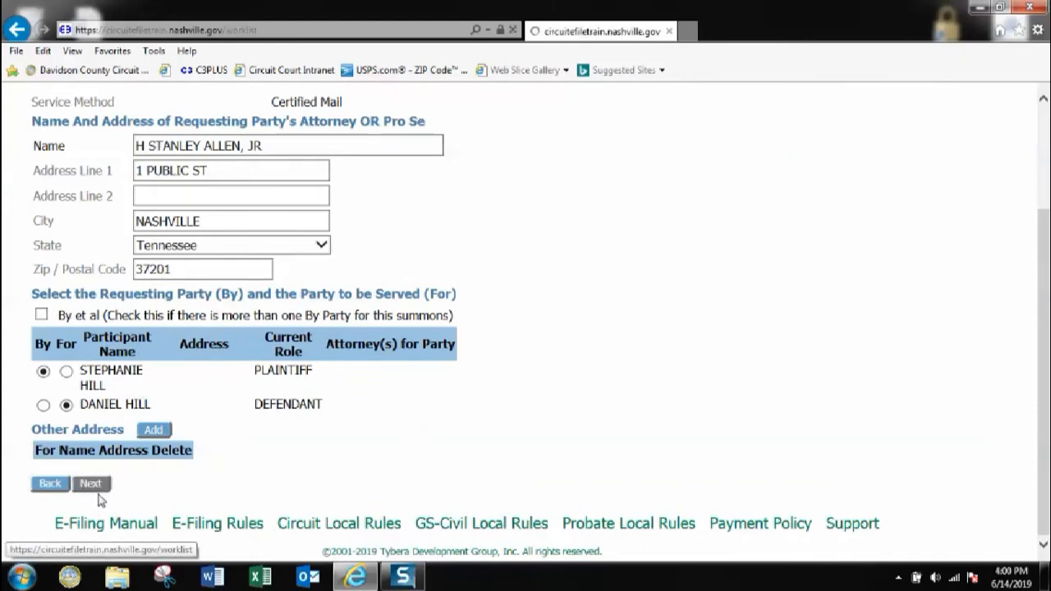
{"action": "scroll", "coordinate": [504, 335], "scroll_direction": "down", "scroll_amount": 2}
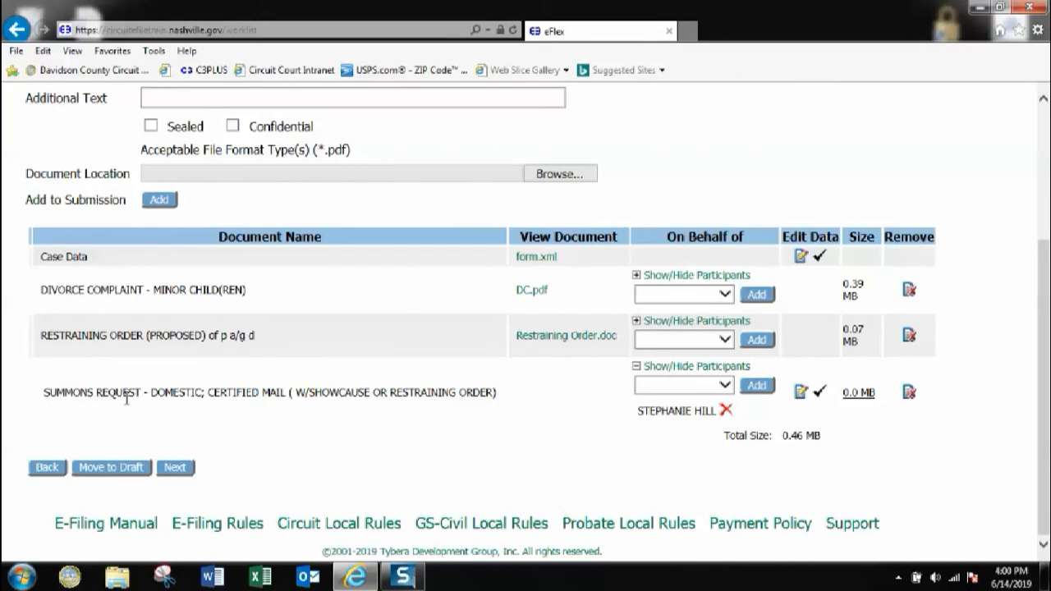
{"action": "scroll", "coordinate": [246, 335], "scroll_direction": "up", "scroll_amount": 3}
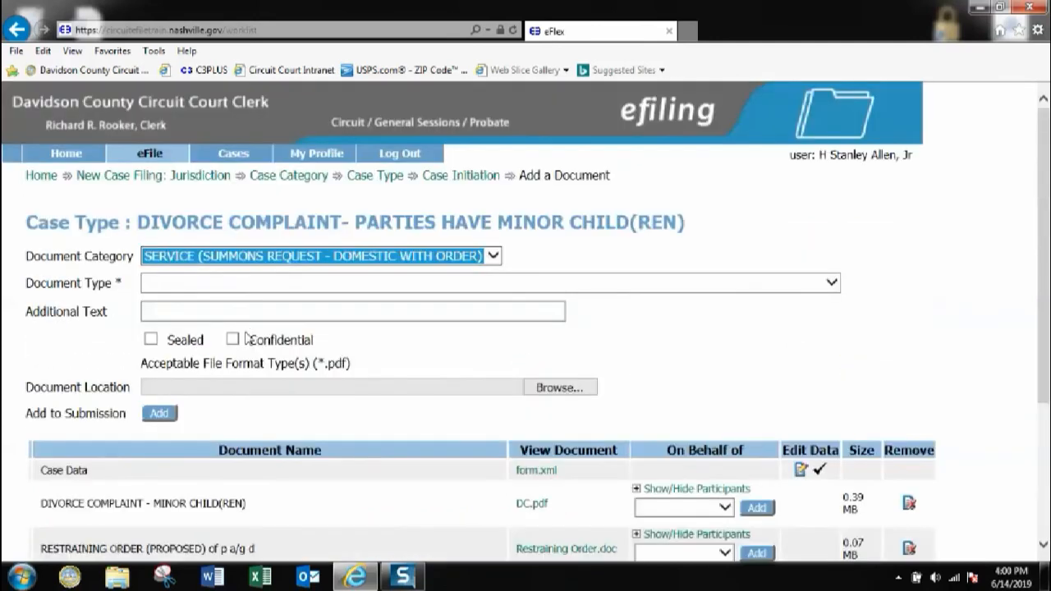
{"action": "scroll", "coordinate": [246, 333], "scroll_direction": "down", "scroll_amount": 4}
{"action": "scroll", "coordinate": [248, 335], "scroll_direction": "up", "scroll_amount": 3}
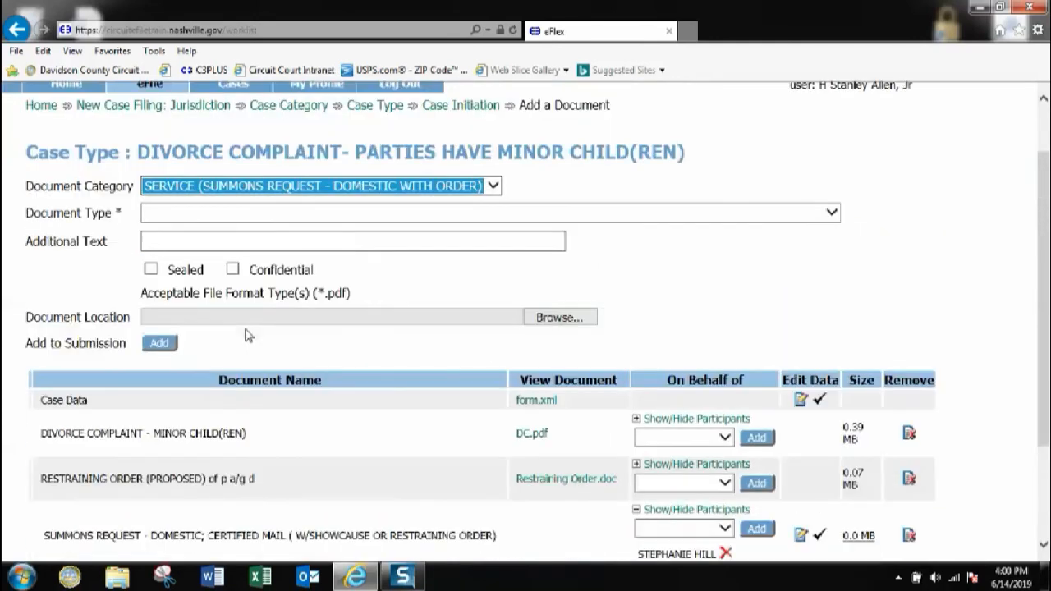
{"action": "scroll", "coordinate": [248, 336], "scroll_direction": "down", "scroll_amount": 2}
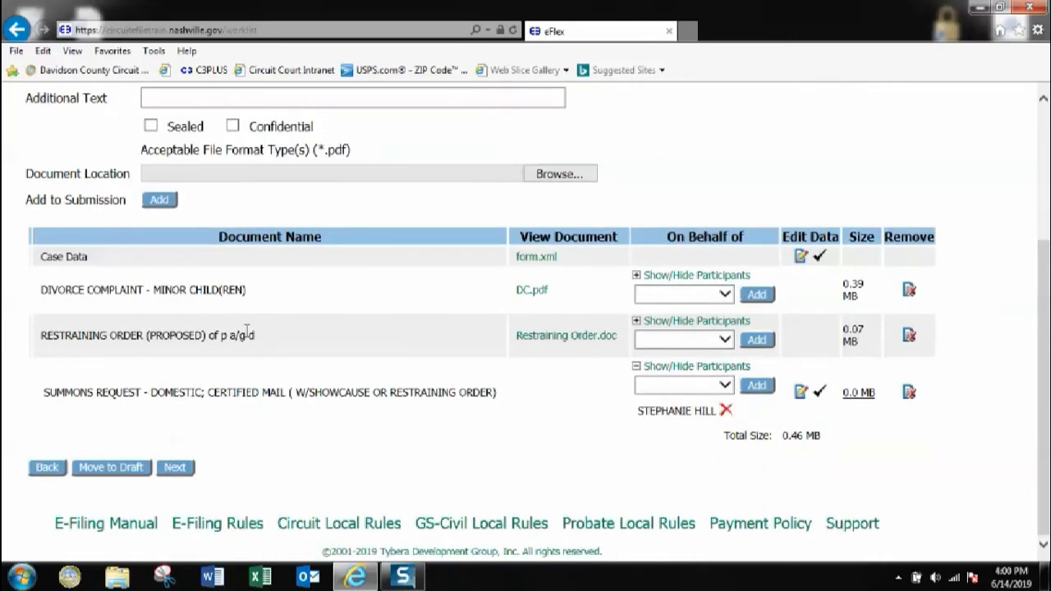
{"action": "scroll", "coordinate": [246, 335], "scroll_direction": "up", "scroll_amount": 2}
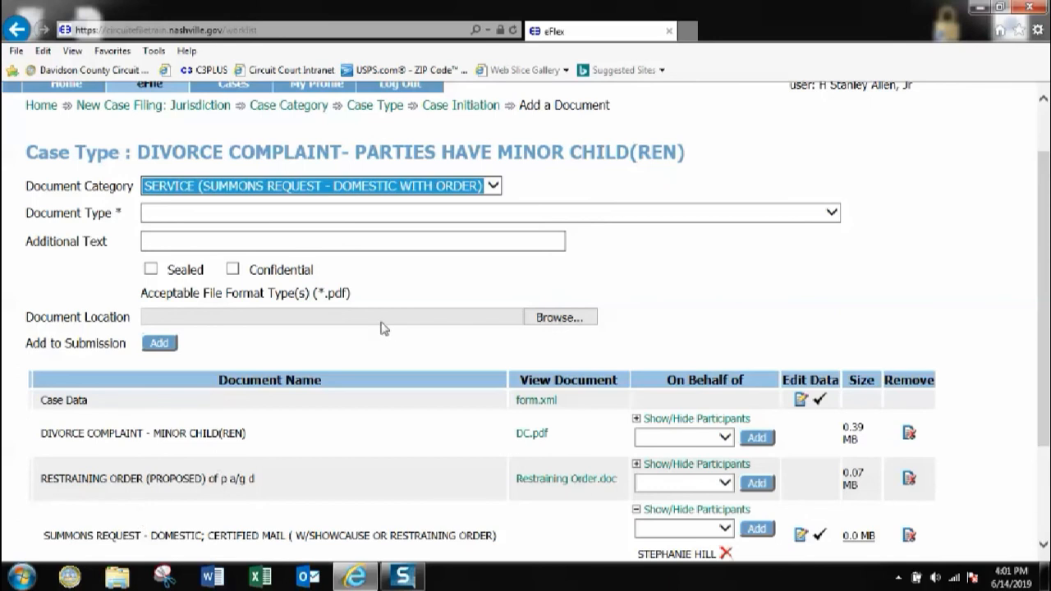
{"action": "scroll", "coordinate": [384, 327], "scroll_direction": "down", "scroll_amount": 2}
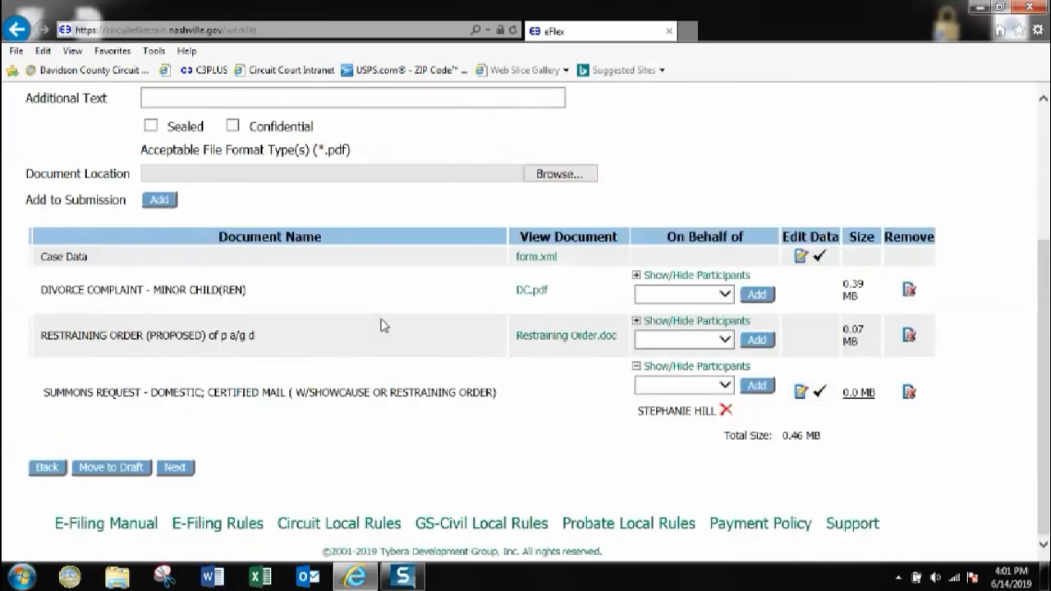
Go to Review and Submit Filing and check the $264.50 escrow fees and three documents
{"action": "left_click", "coordinate": [179, 471]}
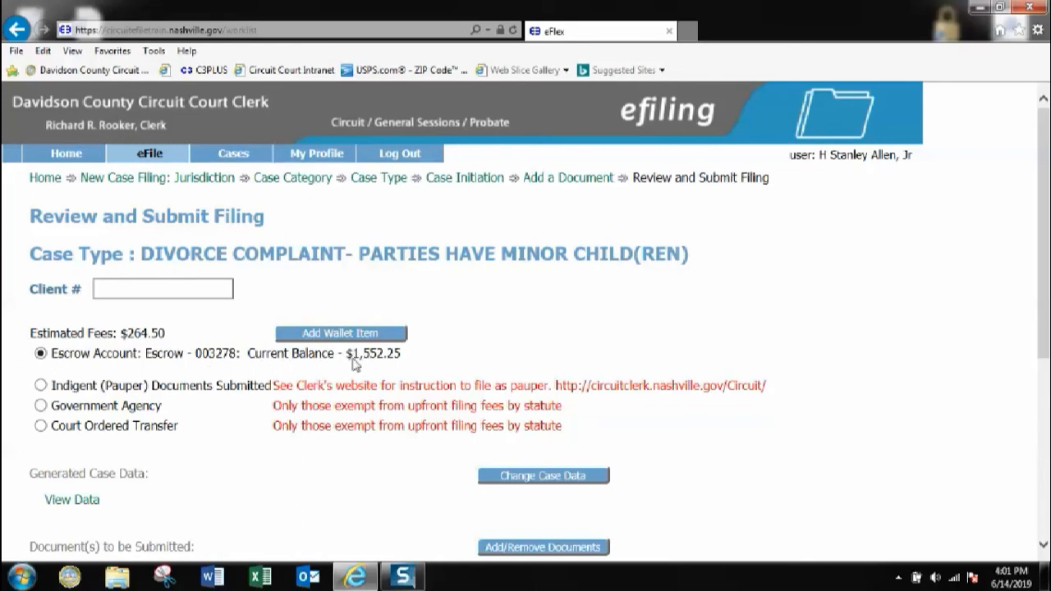
{"action": "scroll", "coordinate": [441, 339], "scroll_direction": "down", "scroll_amount": 3}
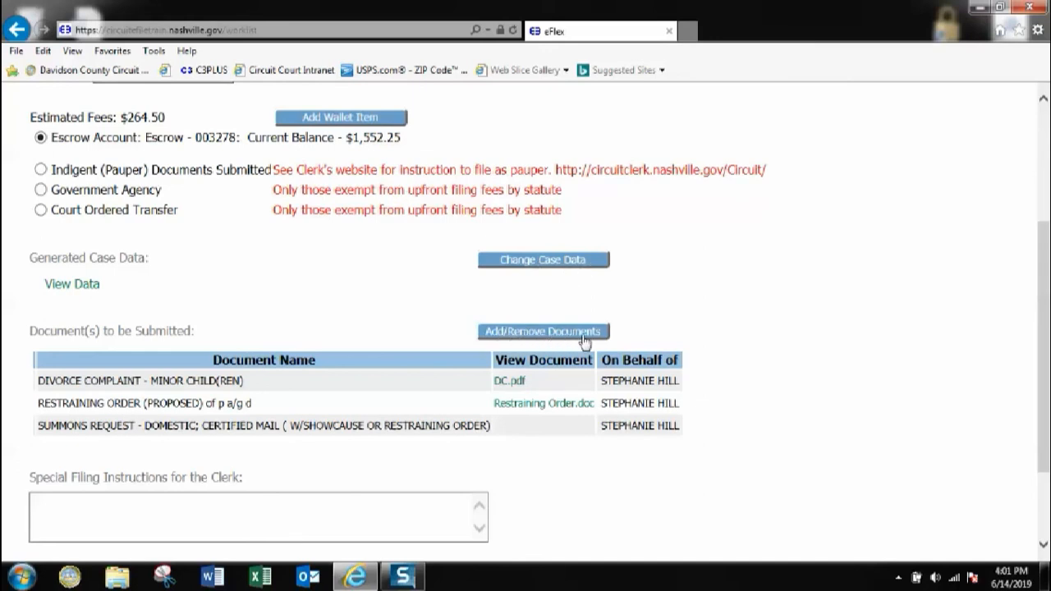
{"action": "scroll", "coordinate": [394, 312], "scroll_direction": "down", "scroll_amount": 3}
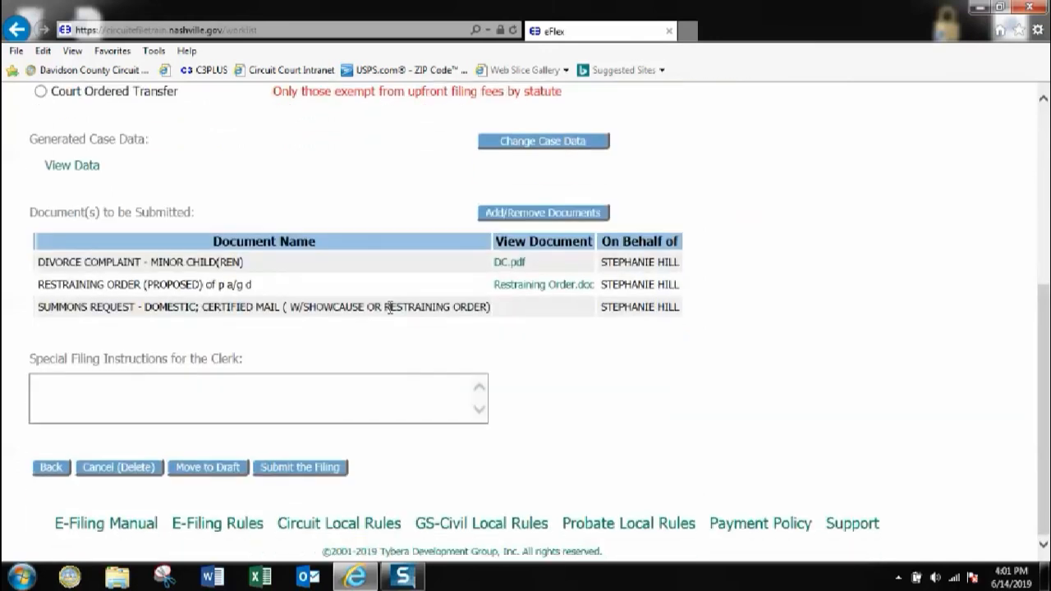
Click into Special Filing Instructions, then submit the filing to the court
{"action": "left_click", "coordinate": [49, 382]}
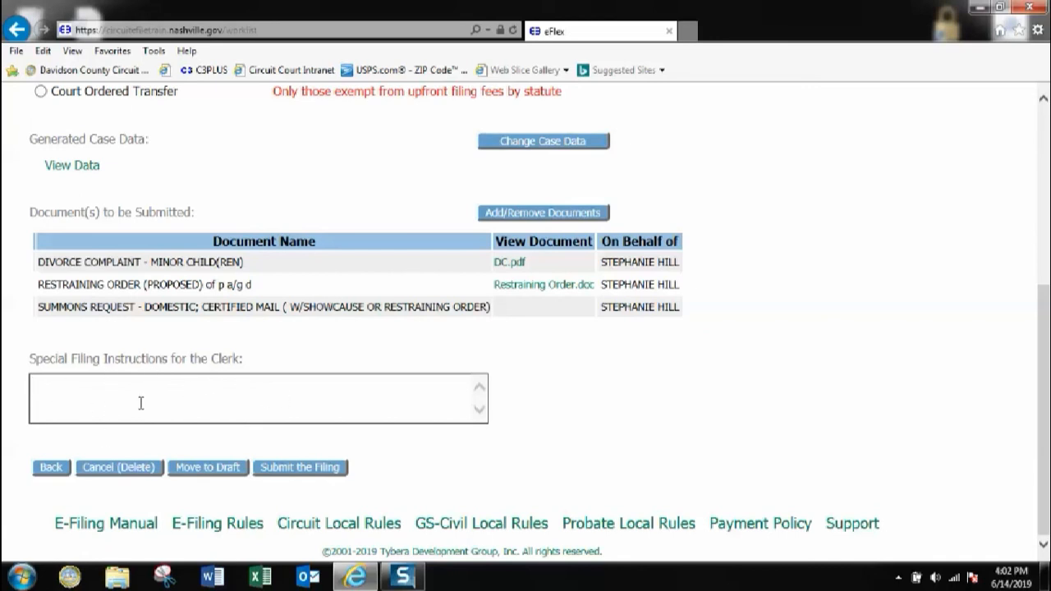
{"action": "left_click", "coordinate": [300, 467]}
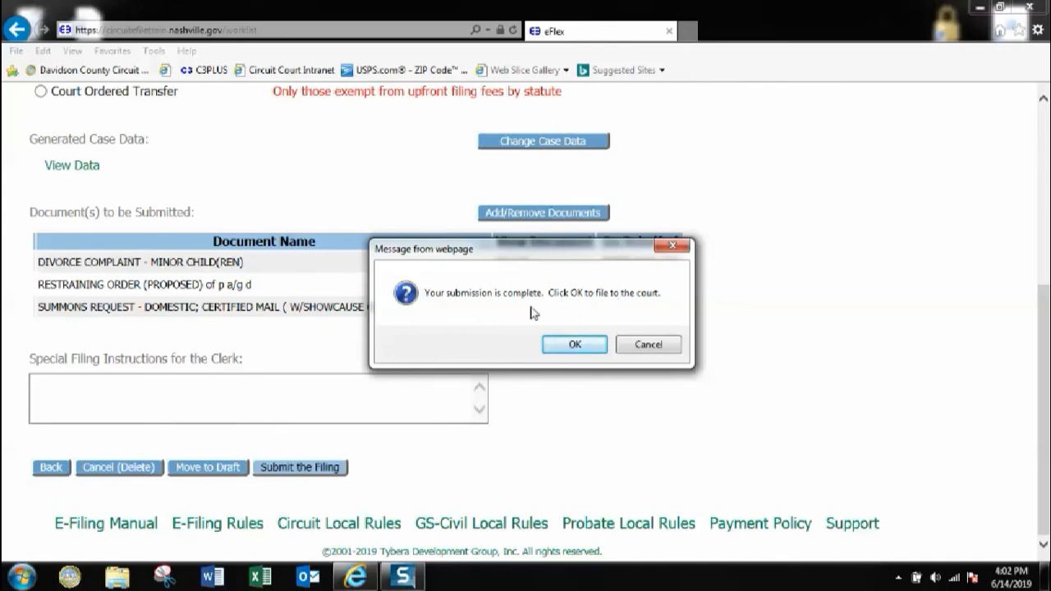
Confirm filing the submission to the court with OK
{"action": "left_click", "coordinate": [572, 344]}
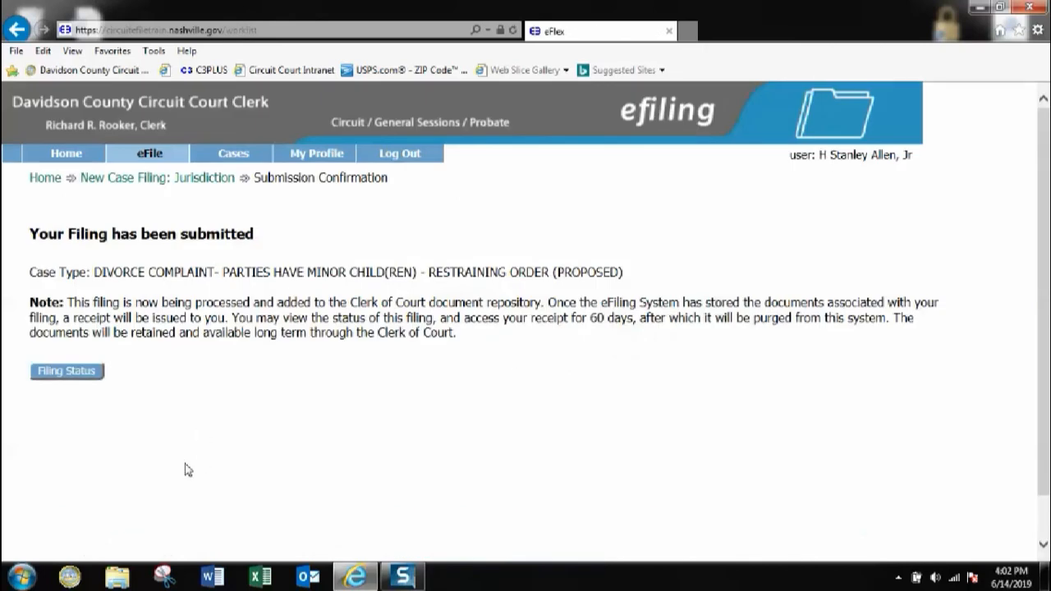